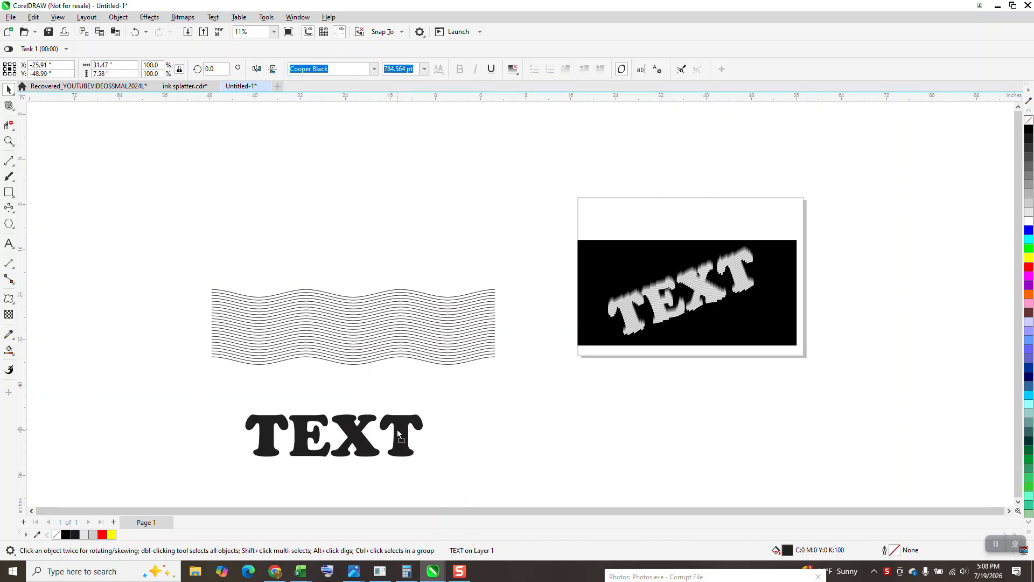
Delete the existing wavy line group and draw a horizontal 2-point line about 49.19 inches long above the text.
left_click(418, 339)
key("Delete")
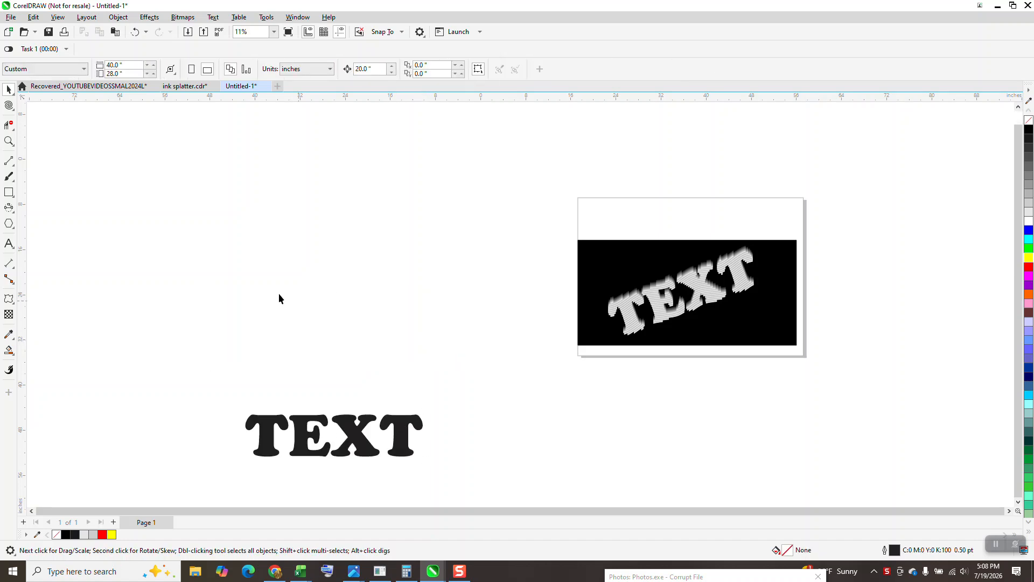
left_click(14, 215)
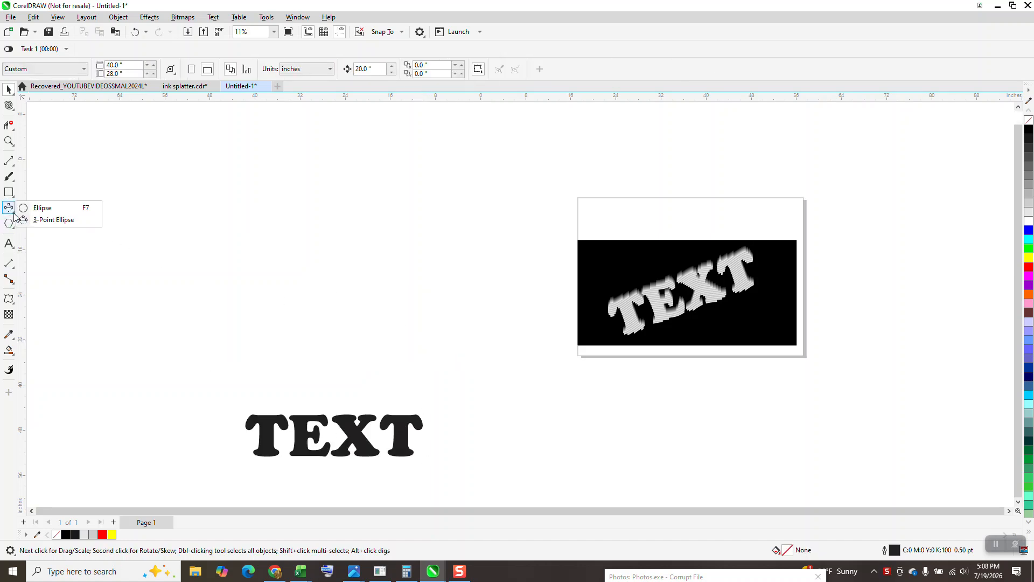
left_click(12, 164)
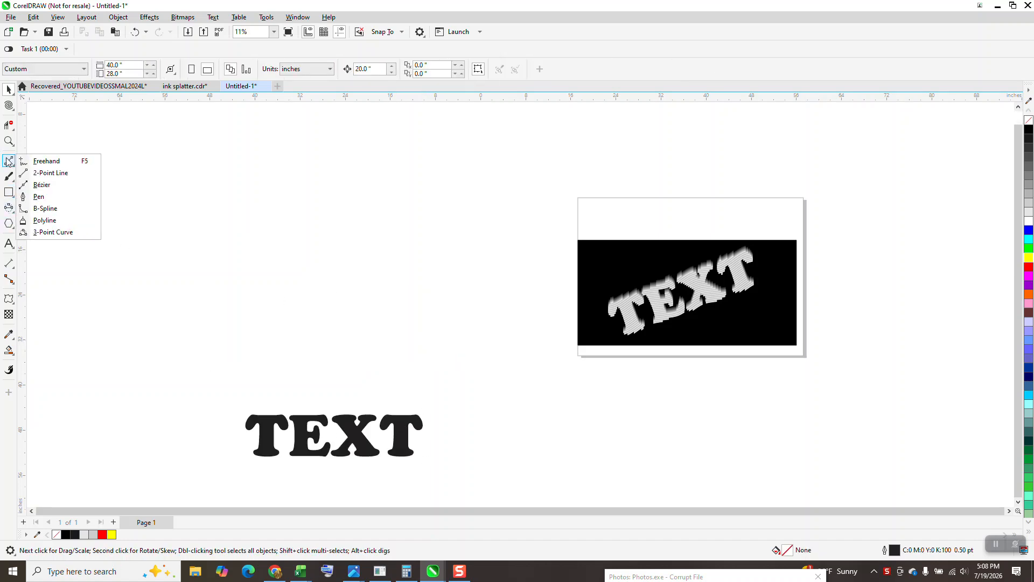
left_click(48, 171)
left_click_drag(208, 201, 488, 228)
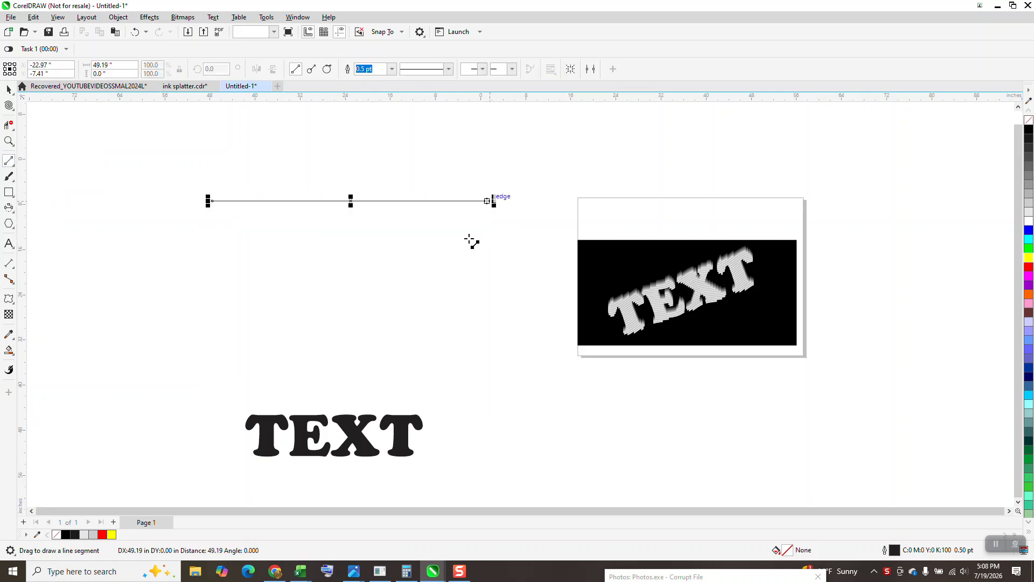
left_click(9, 89)
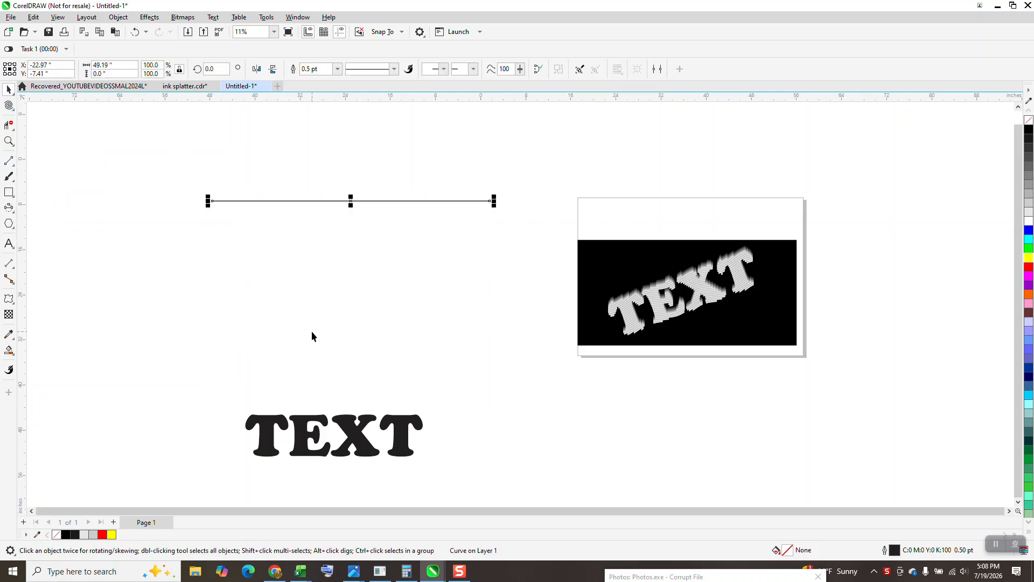
Copy the straight line about 8.79 inches below itself and move the TEXT object up closer to the lines.
left_click_drag(350, 201, 347, 250)
left_click_drag(371, 422, 381, 385)
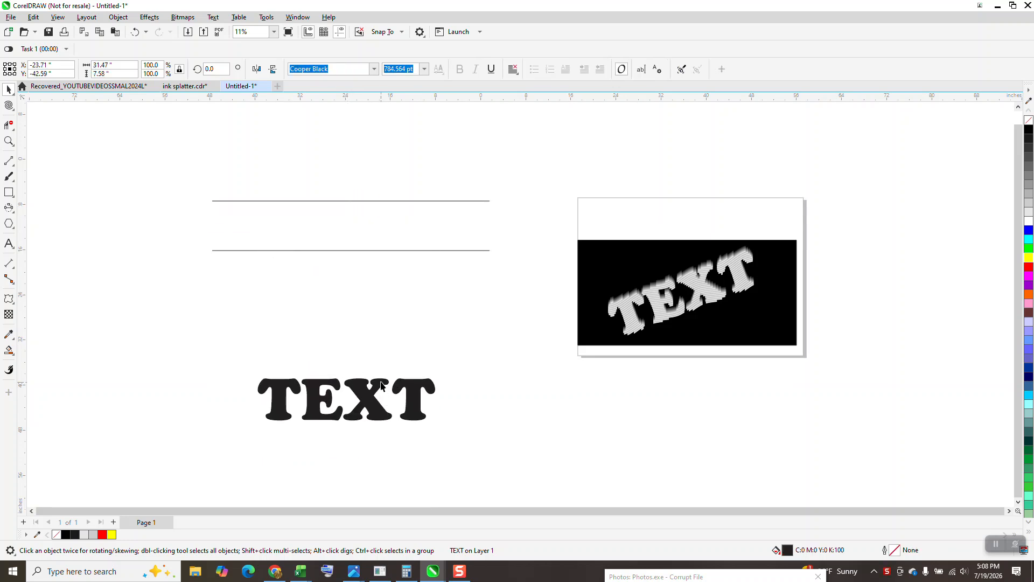
Blend the two straight lines with 19 steps.
left_click_drag(182, 160, 563, 310)
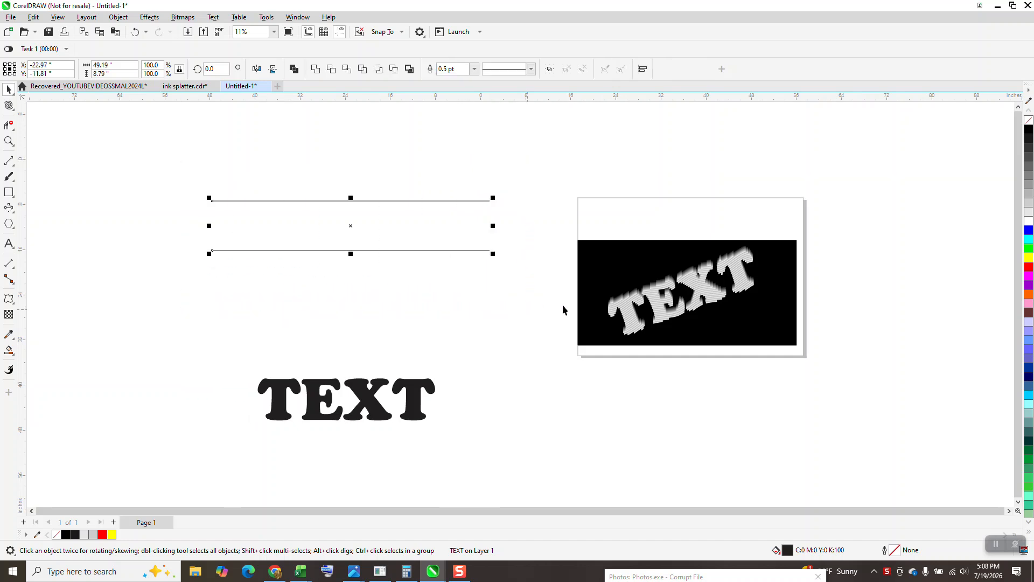
left_click(150, 17)
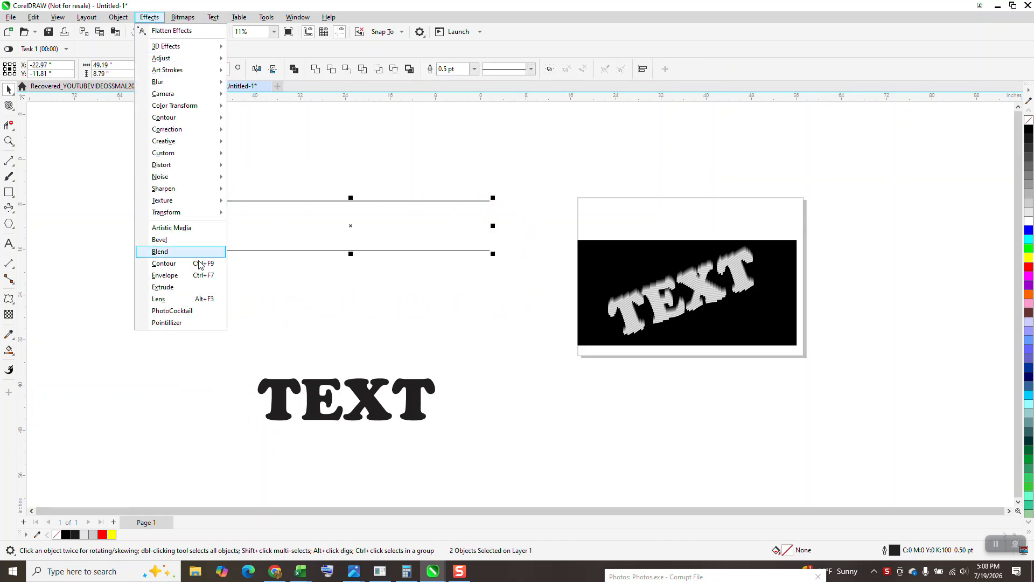
left_click(160, 251)
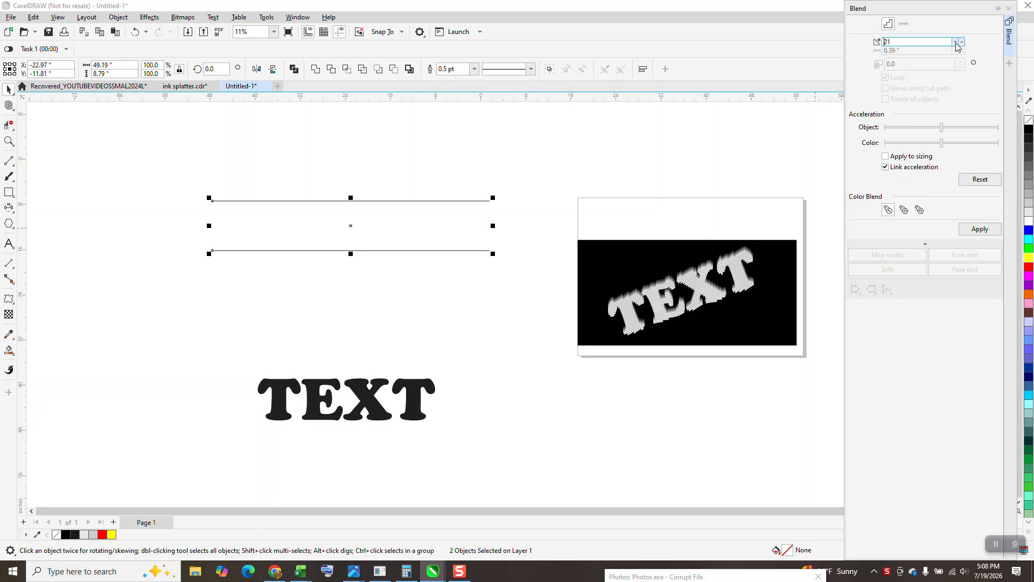
left_click(980, 229)
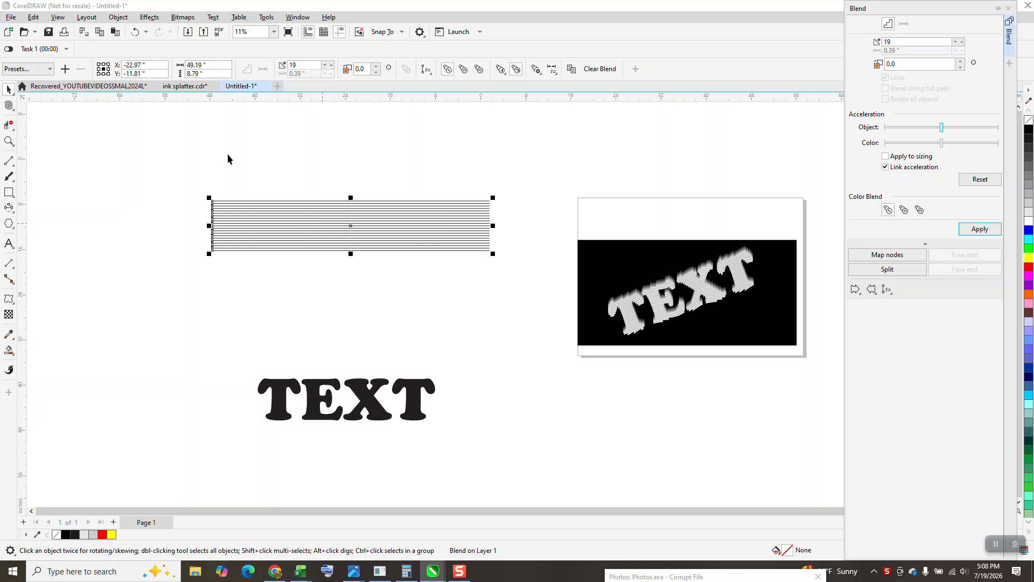
Undo the blend of the straight lines and delete the lower line.
left_click(135, 32)
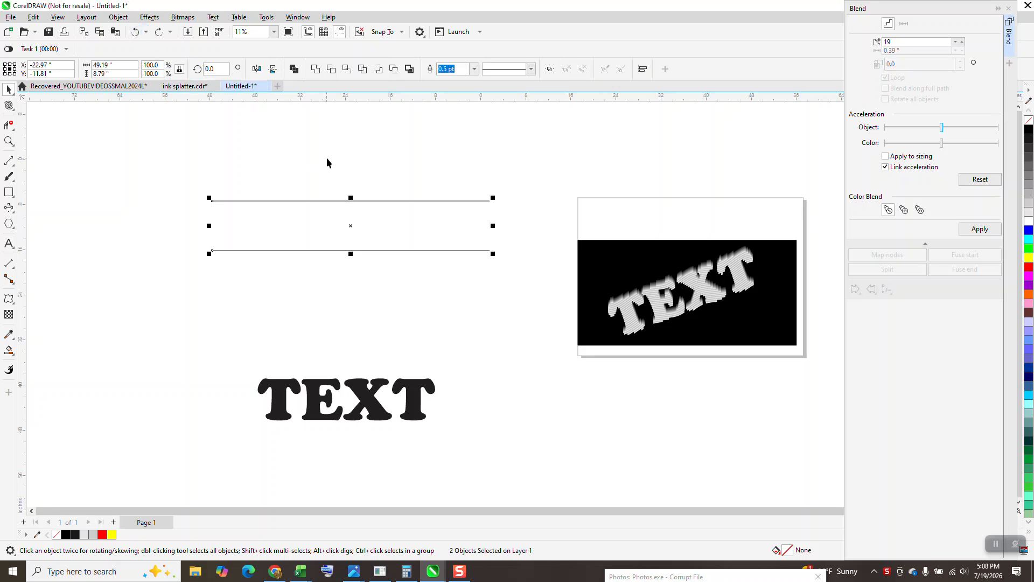
left_click(358, 250)
key("Delete")
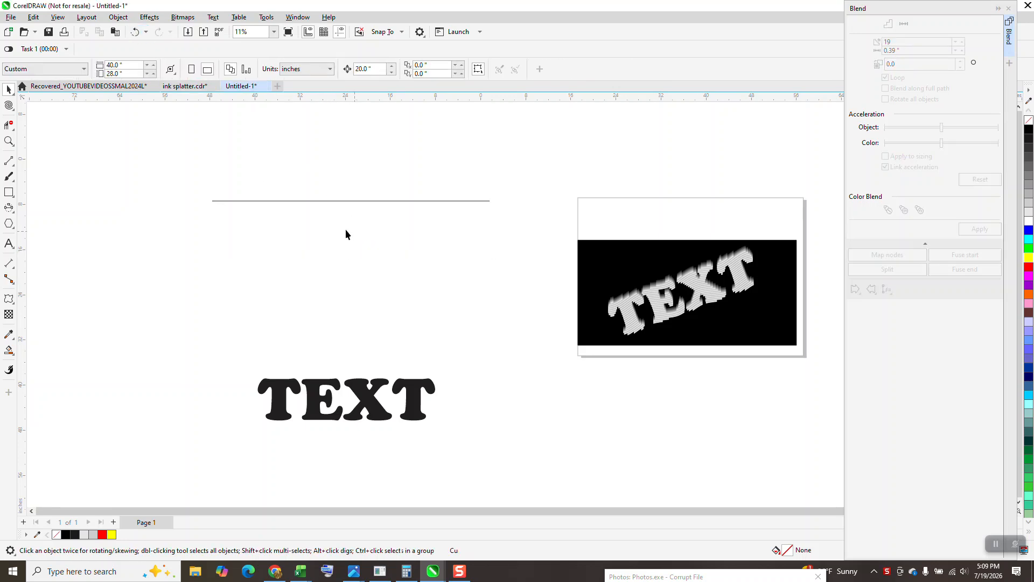
Apply a zipper distortion to the remaining line with amplitude 10 and frequency 6.
left_click(365, 202)
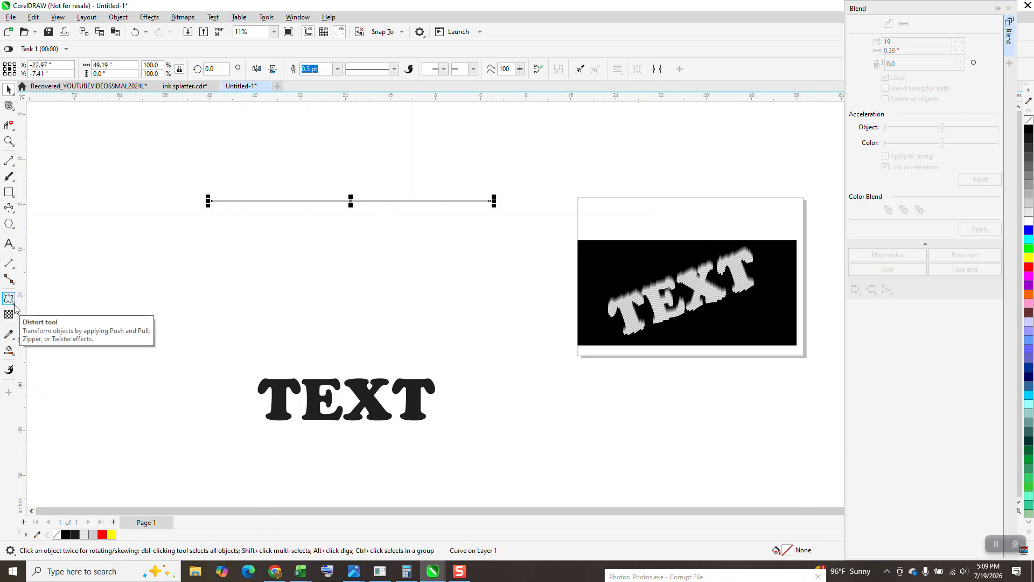
left_click(13, 304)
left_click(9, 298)
left_click(43, 337)
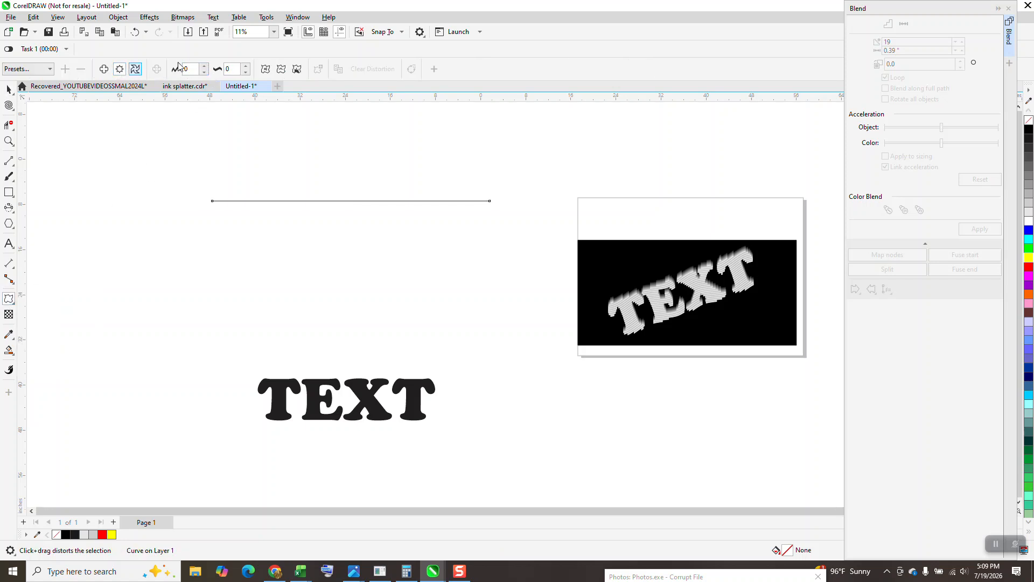
left_click(246, 67)
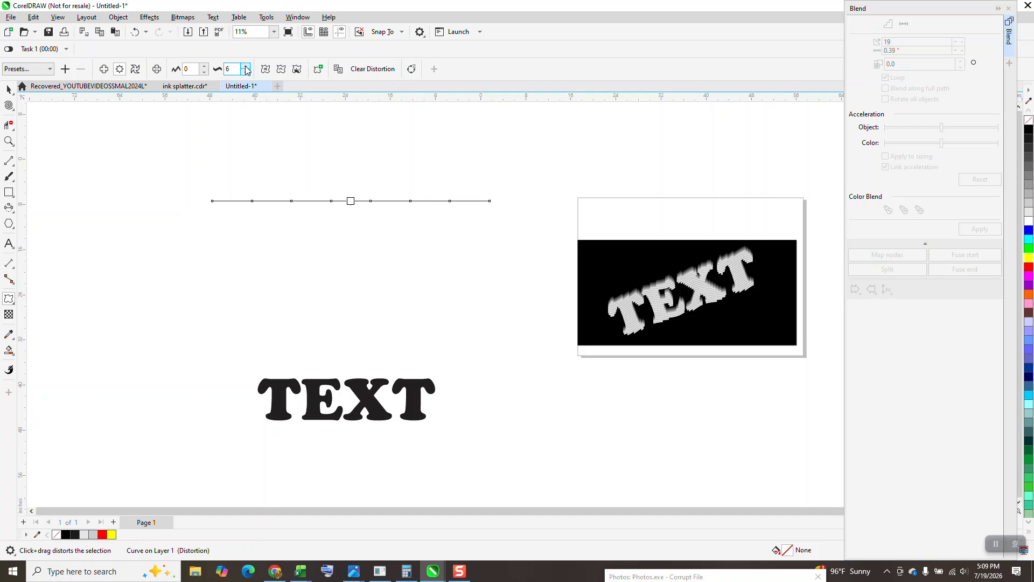
left_click(205, 67)
left_click(205, 67)
left_click(204, 67)
left_click(204, 67)
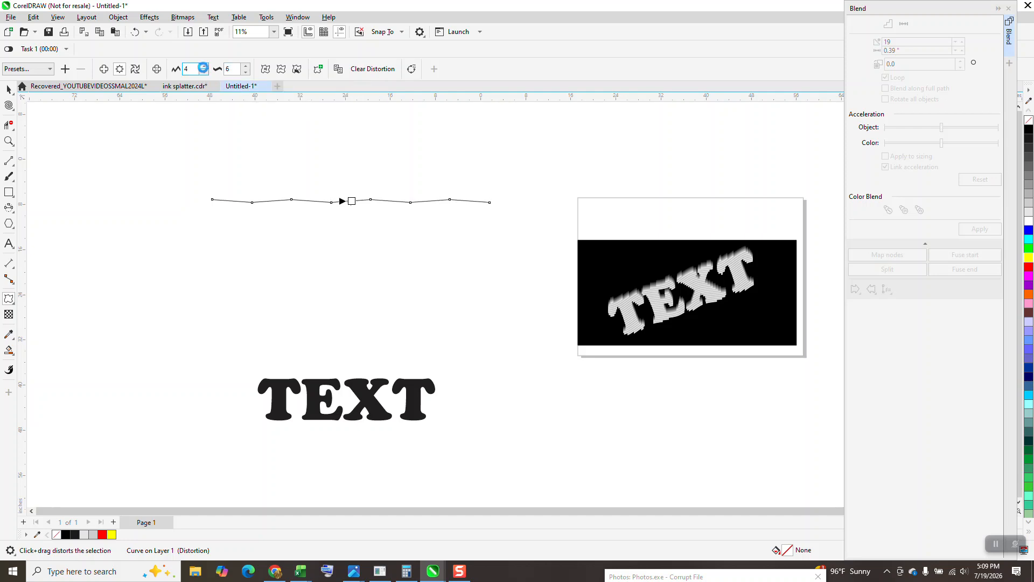
left_click(204, 67)
left_click(204, 67)
left_click(204, 67)
left_click(205, 66)
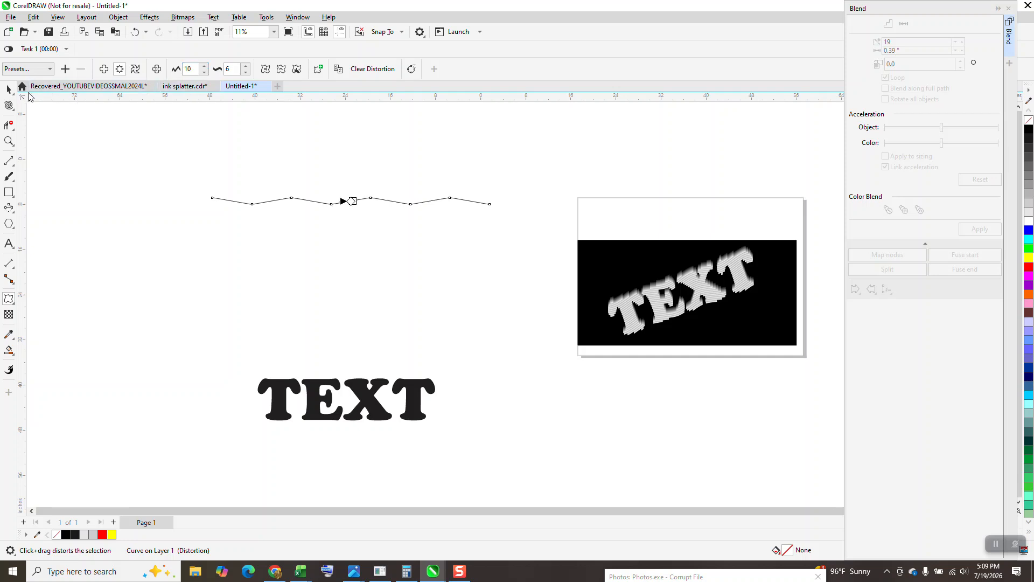
Apply smooth distortion to the zigzag line so it forms a rounded wave.
left_click(11, 89)
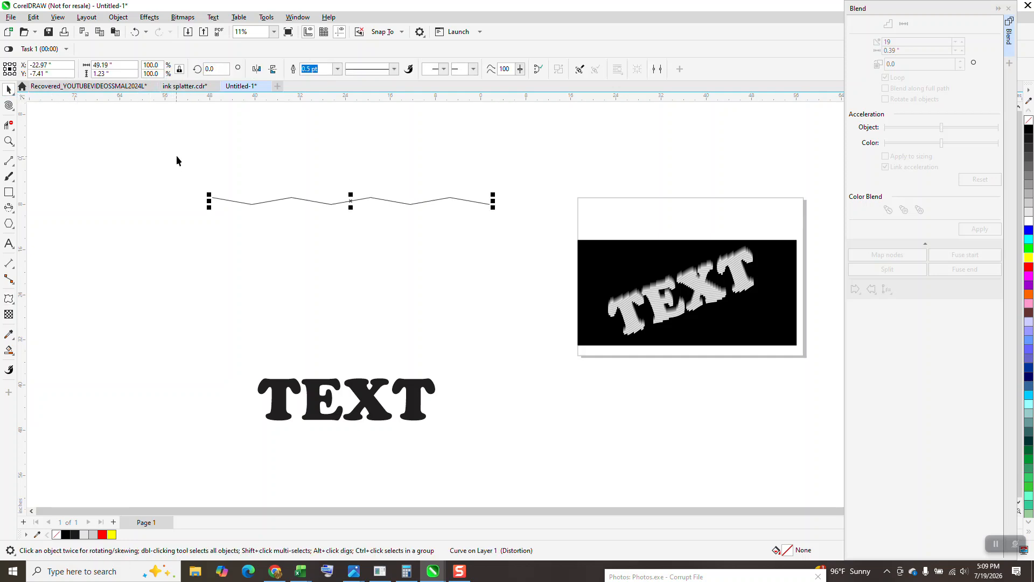
left_click(8, 300)
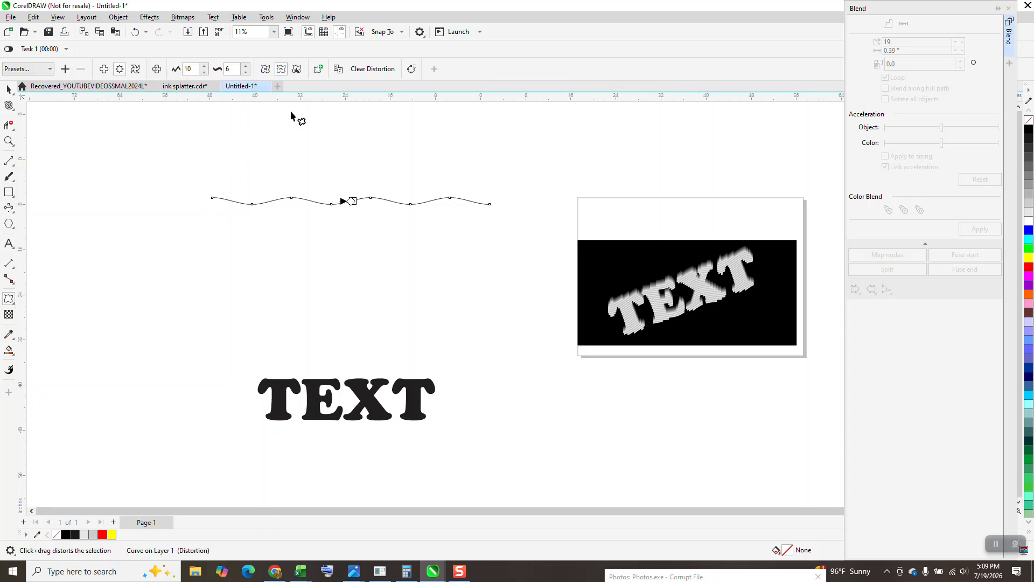
left_click(9, 90)
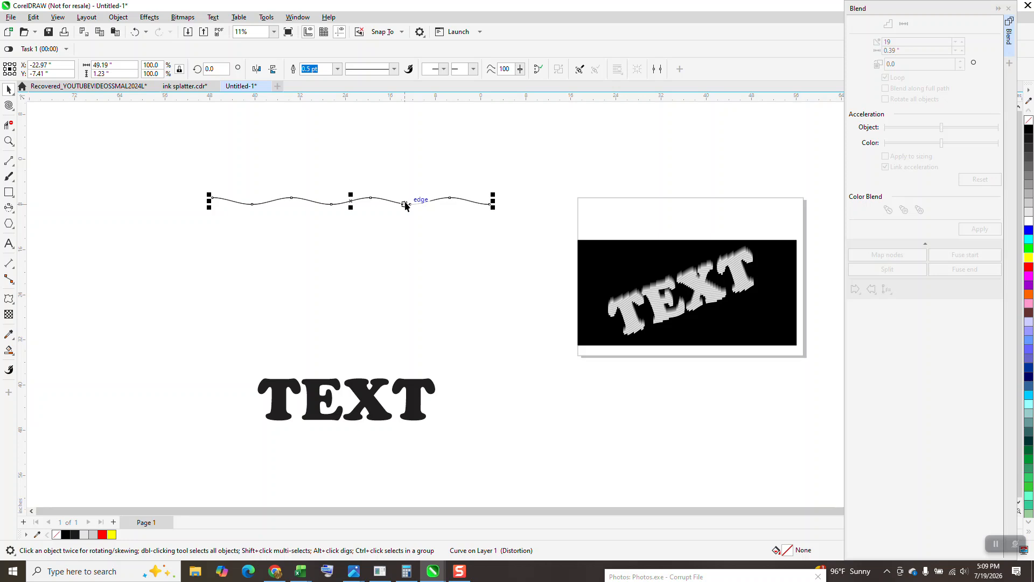
Copy the wavy line below itself and blend the two with 19 steps into a band about 9.87 inches tall.
left_click_drag(353, 199, 354, 248)
left_click_drag(189, 161, 485, 259)
left_click(980, 229)
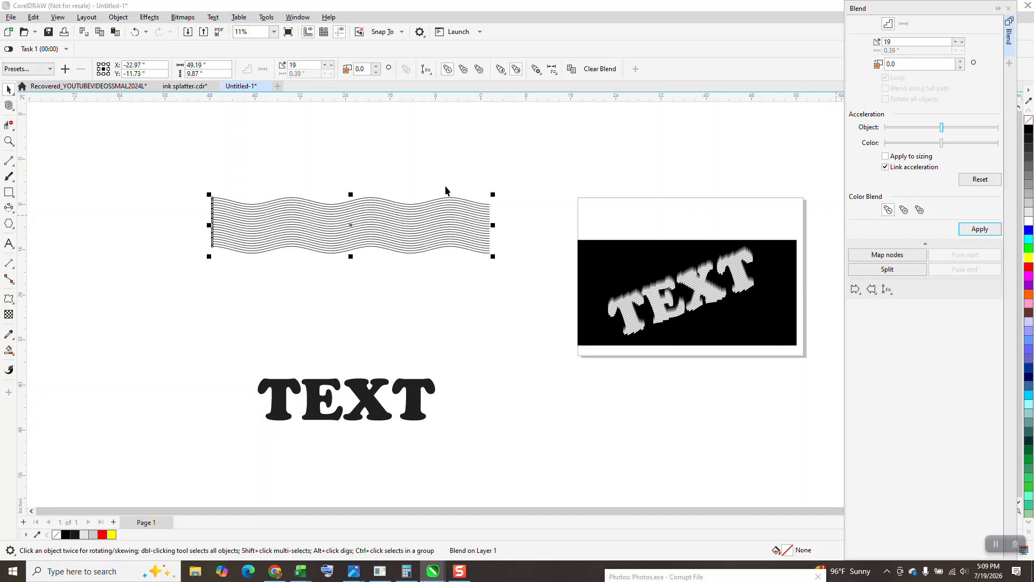
Break the wavy line blend apart and group all of its resulting parts together.
left_click(119, 21)
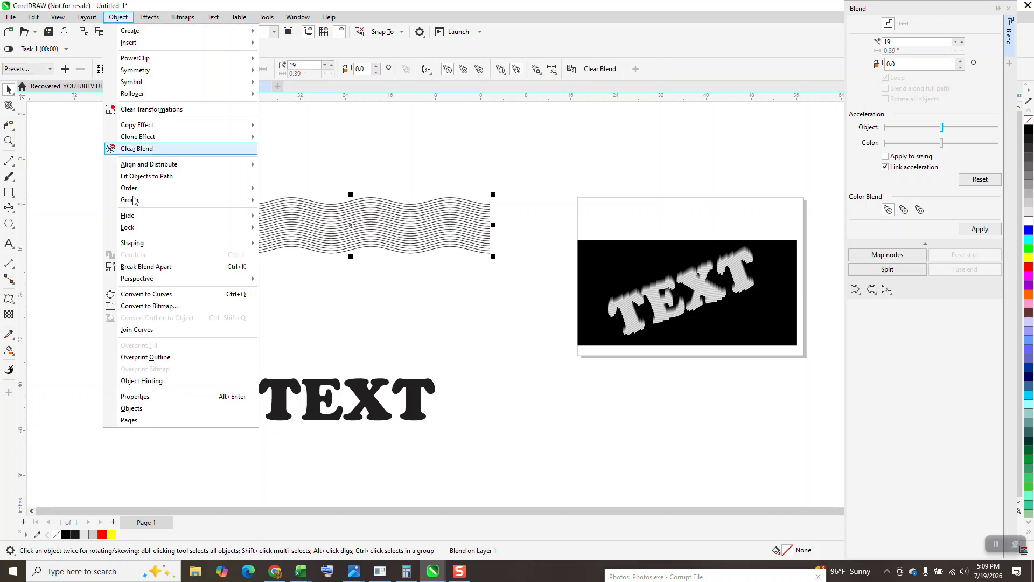
left_click(141, 263)
left_click_drag(185, 158, 538, 308)
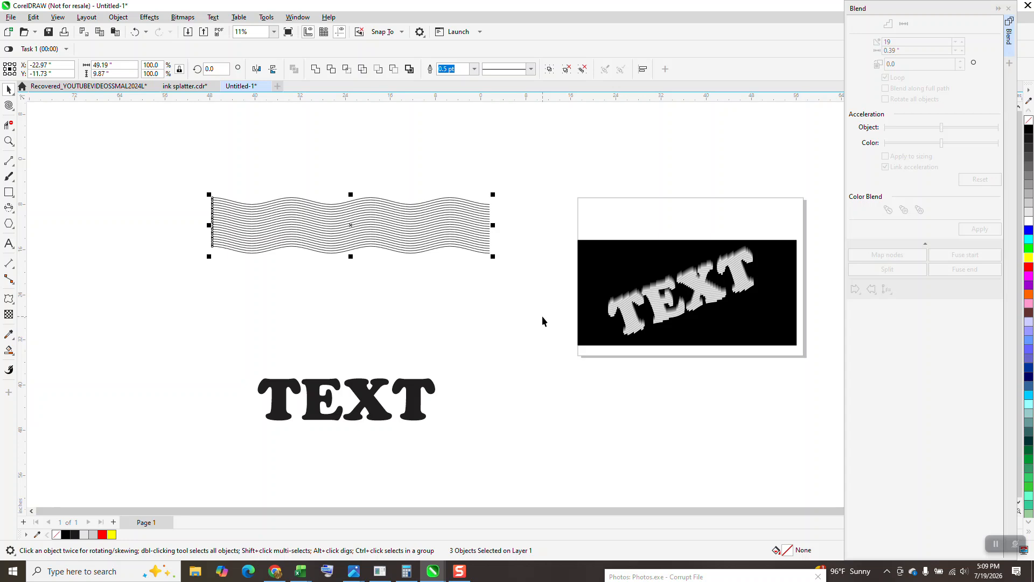
key("ctrl+g")
Move the TEXT object onto the middle of the wavy lines and order it to the front of the page.
left_click_drag(418, 408, 431, 234)
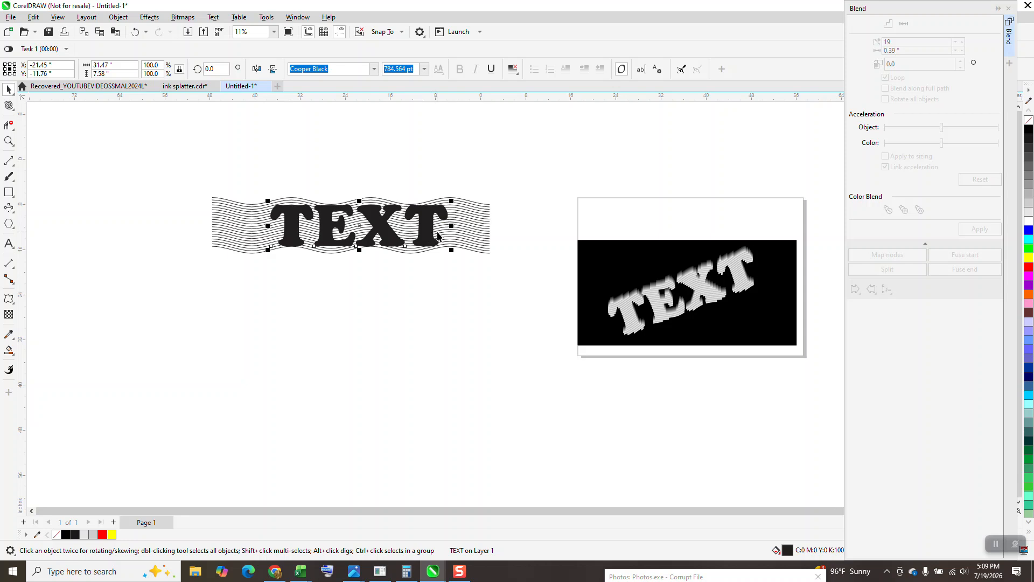
left_click(118, 16)
mouse_move(132, 191)
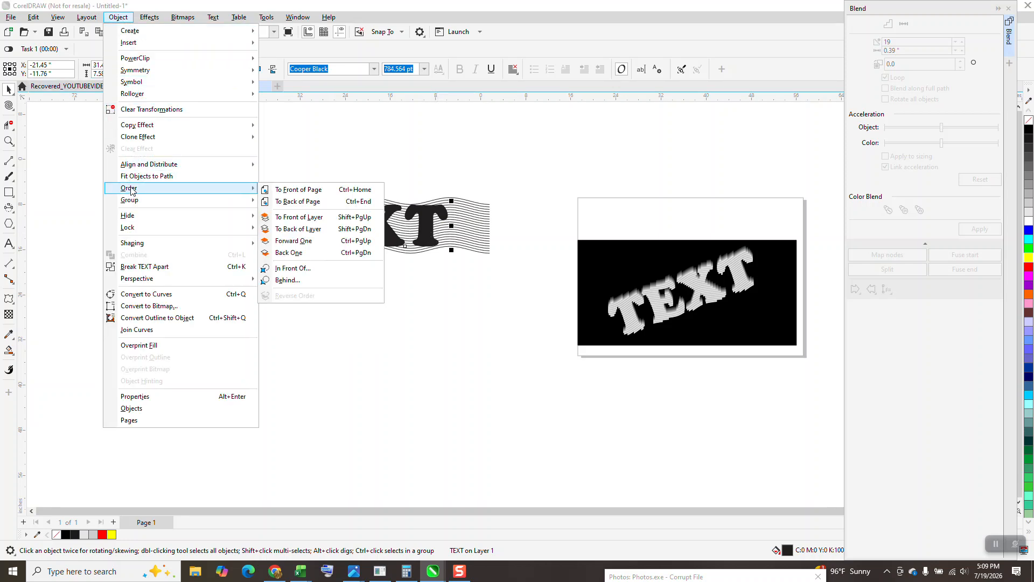
left_click(285, 190)
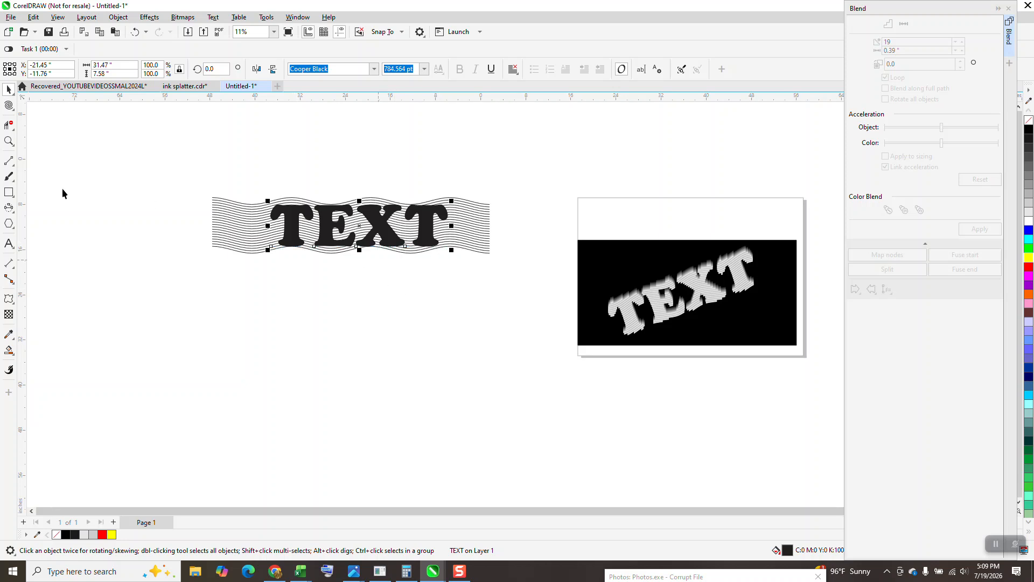
Stretch the wavy line group vertically past the text at both edges, to a height of about 11.37 inches.
left_click(9, 141)
mouse_move(213, 167)
left_mouse_down()
mouse_move(393, 254)
mouse_move(571, 303)
left_mouse_up()
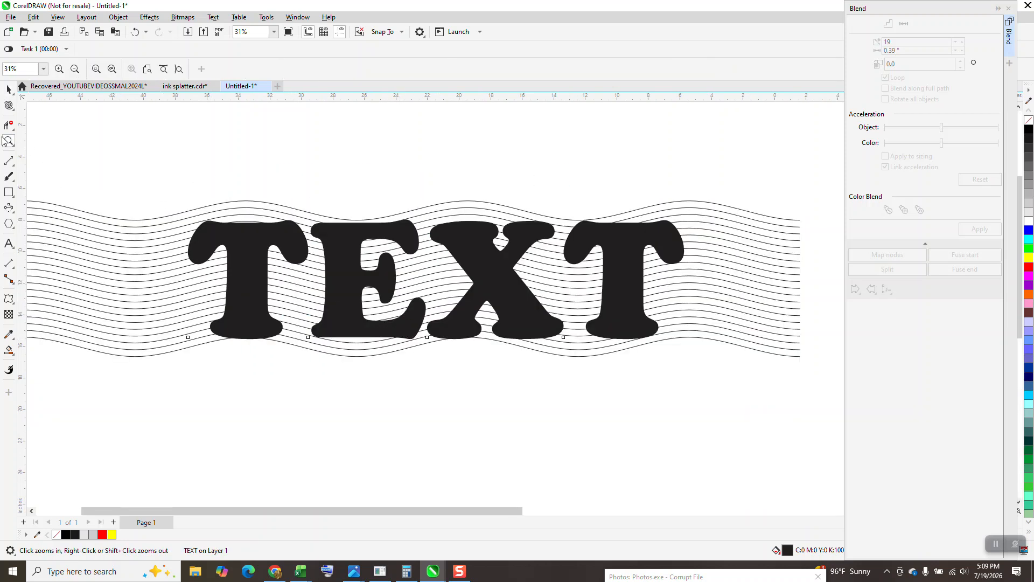
left_click(9, 89)
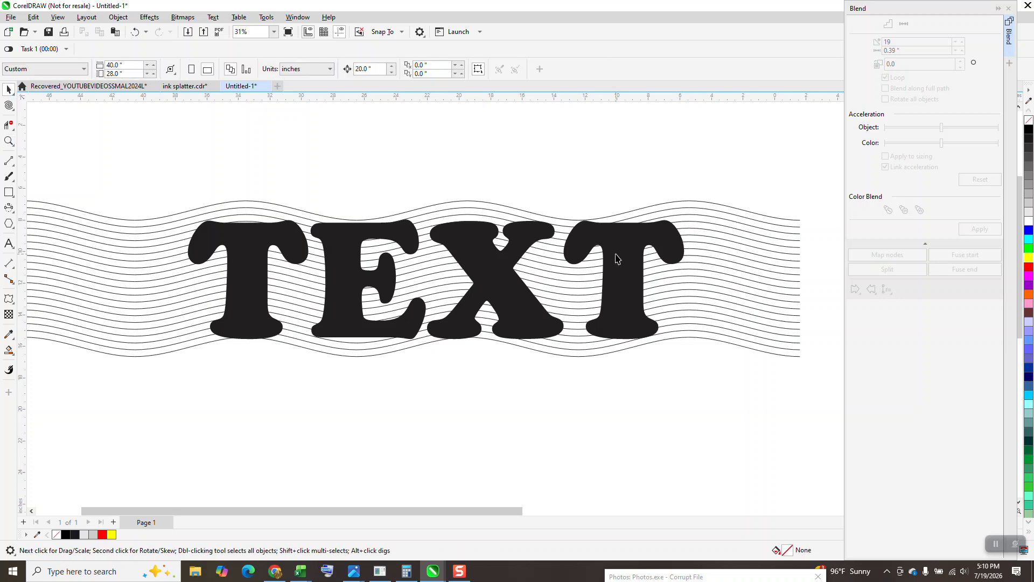
left_click(522, 214)
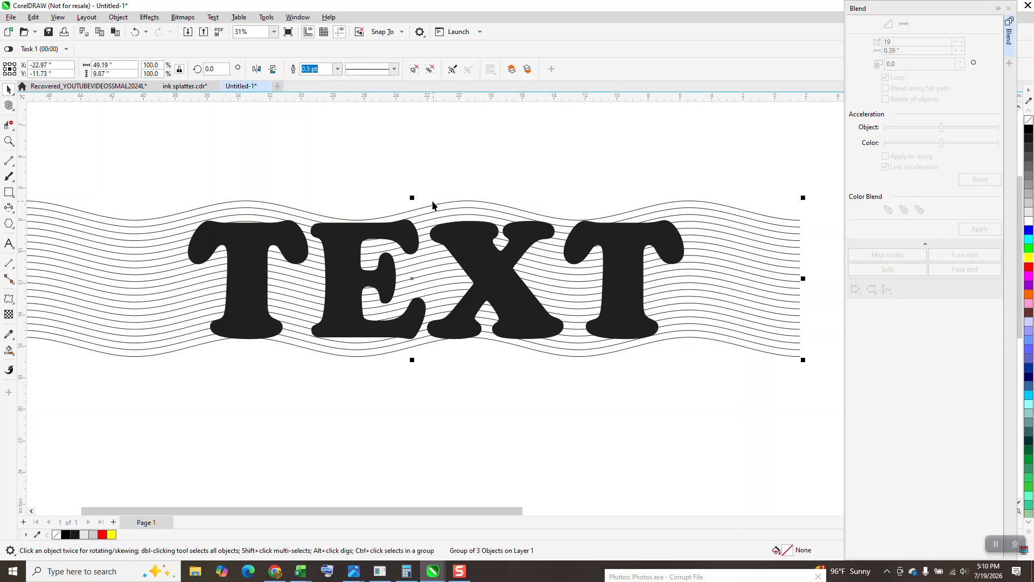
left_click_drag(414, 195, 412, 184)
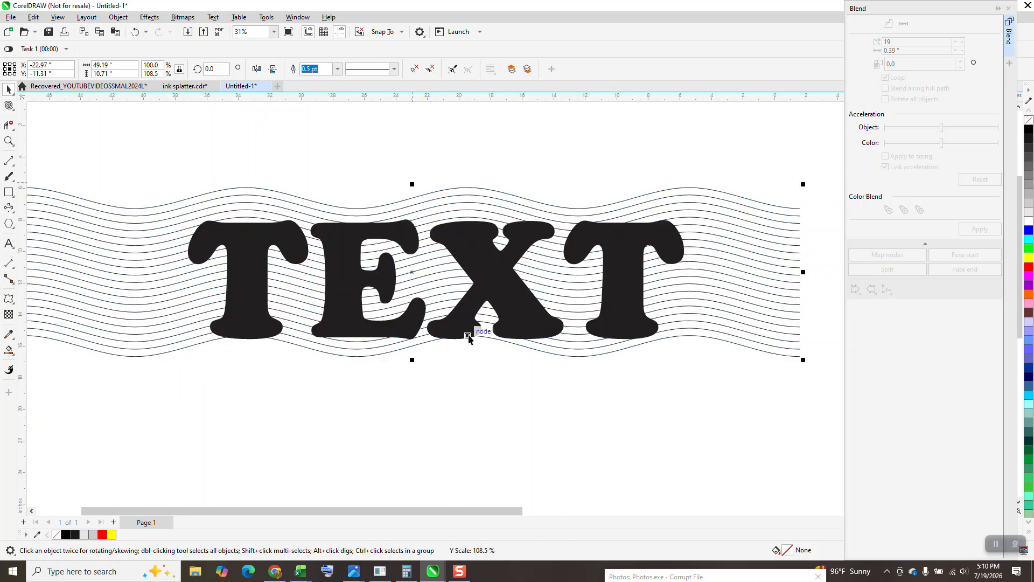
left_click_drag(412, 359, 412, 370)
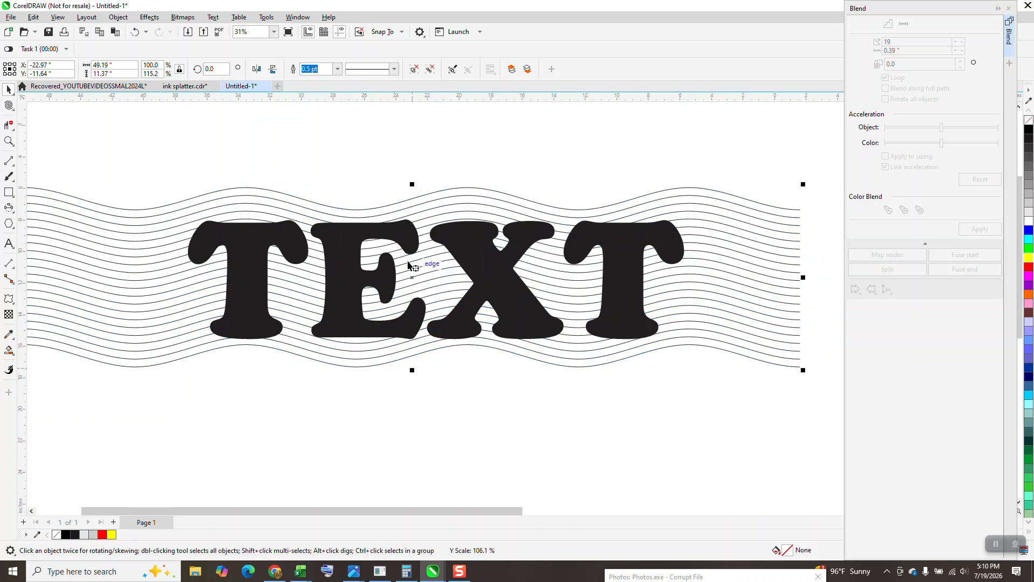
Intersect the wavy line group with the TEXT object and move the resulting text-shaped lines below the originals.
scroll(355, 242, "down", 1)
left_click_drag(160, 163, 642, 355)
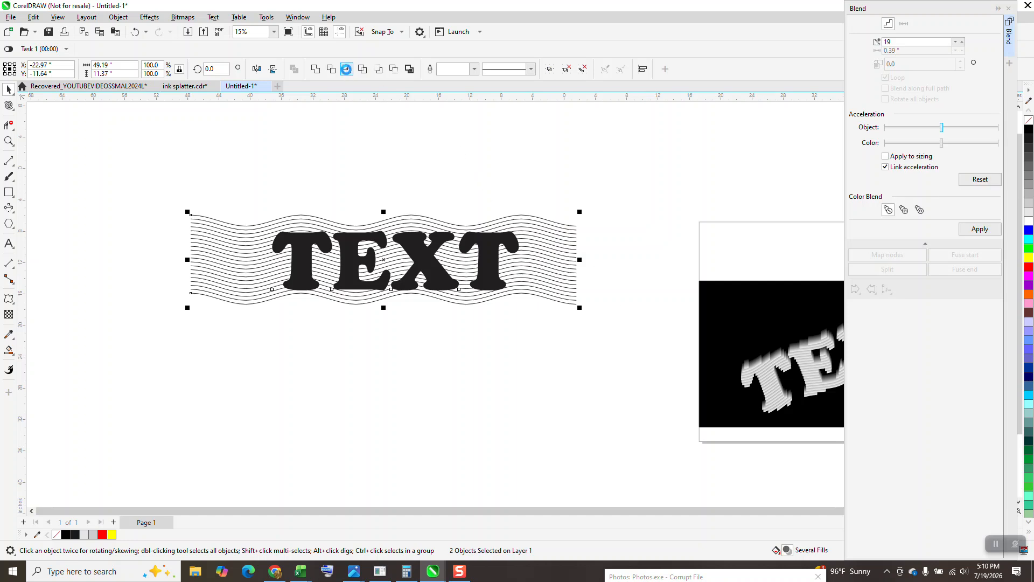
left_click_drag(395, 262, 390, 367)
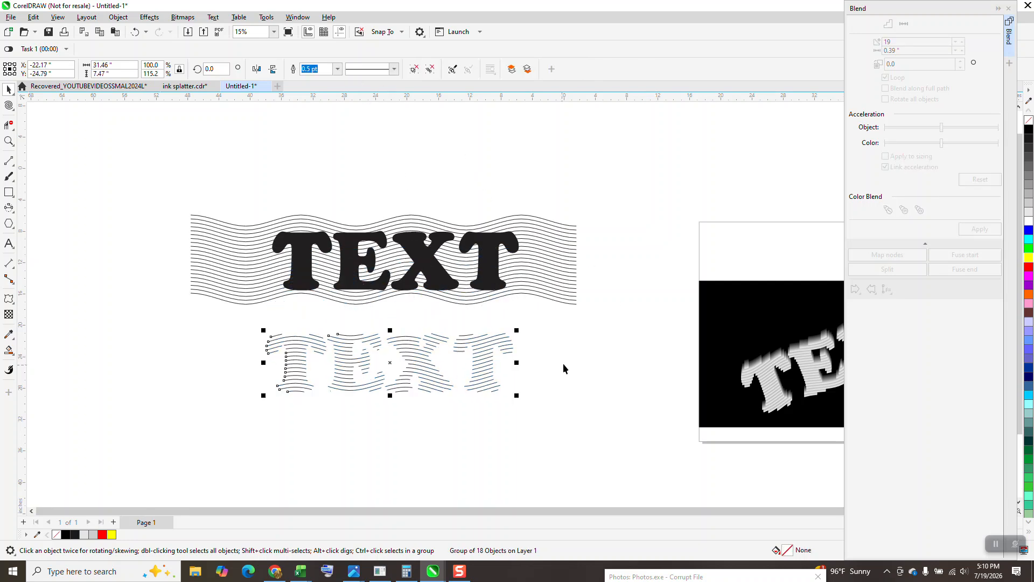
Set the outline width of the text-shaped lines to 8.0 pt.
left_click(337, 68)
left_click(310, 145)
left_click(337, 68)
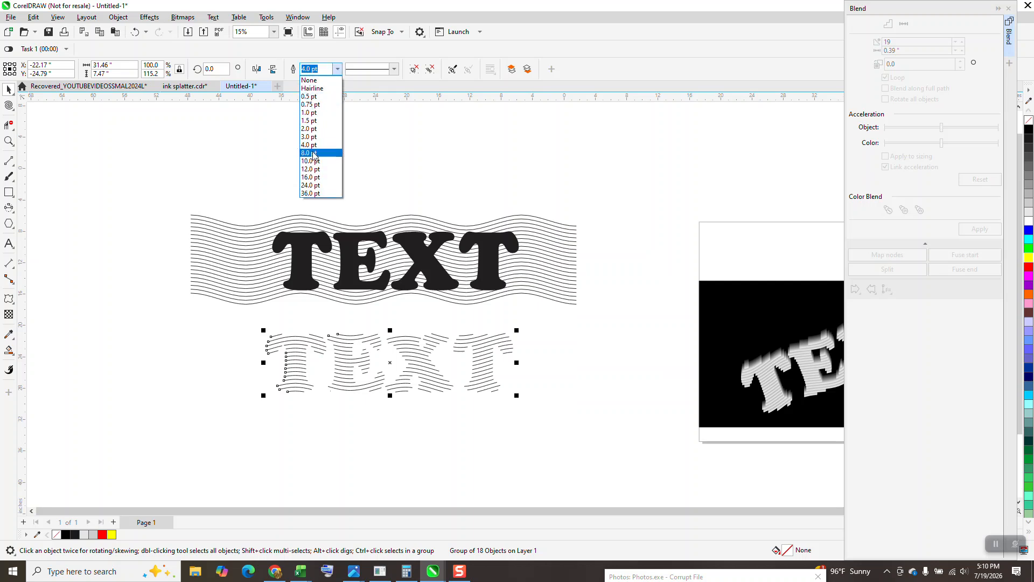
left_click(312, 156)
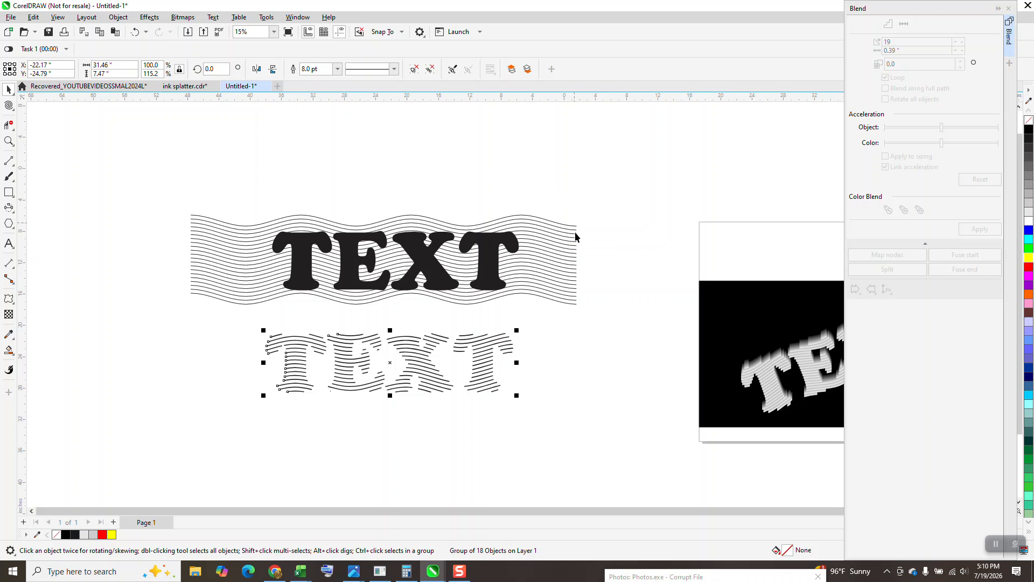
Move the original wavy lines together with the solid TEXT object upward, clear of the text-shaped lines.
left_click(470, 384)
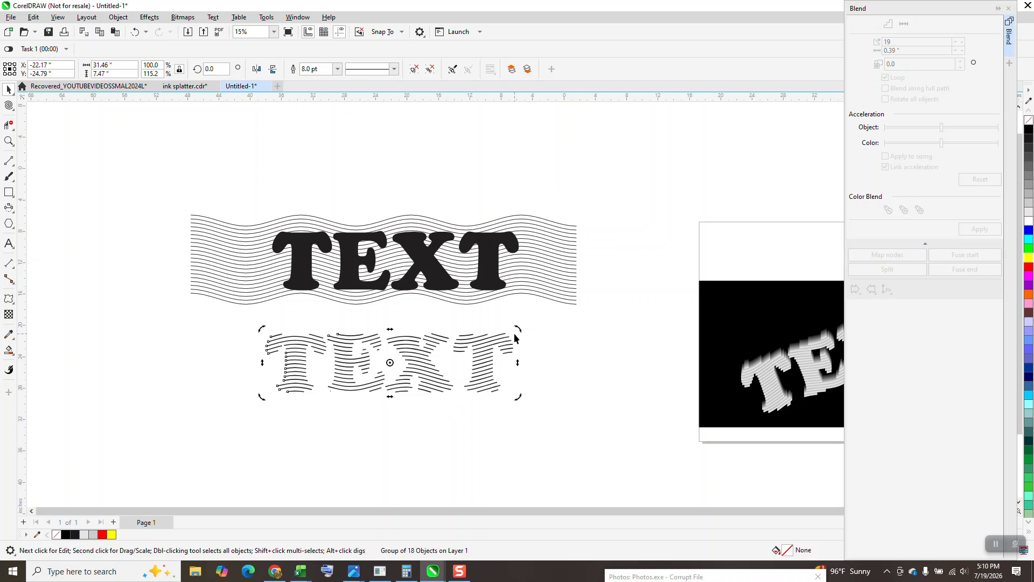
left_click_drag(500, 306, 624, 321)
left_click_drag(436, 264, 442, 178)
Scale the text-shaped line group down to about 29.96 by 7.12 inches and rotate it by about 22.47 degrees.
left_click(406, 369)
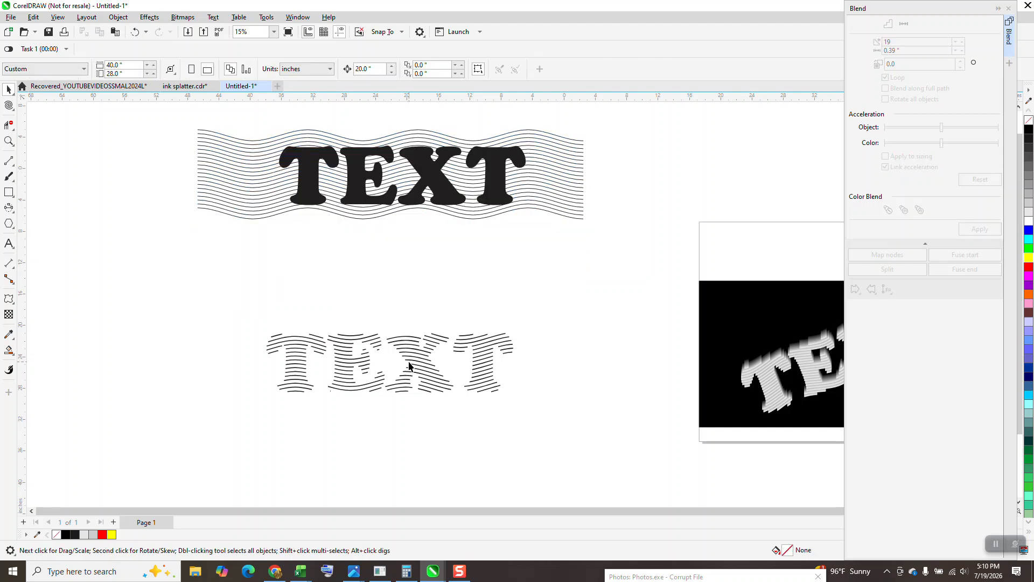
left_click(410, 365)
mouse_move(513, 330)
left_mouse_down()
mouse_move(505, 270)
mouse_move(514, 315)
left_mouse_up()
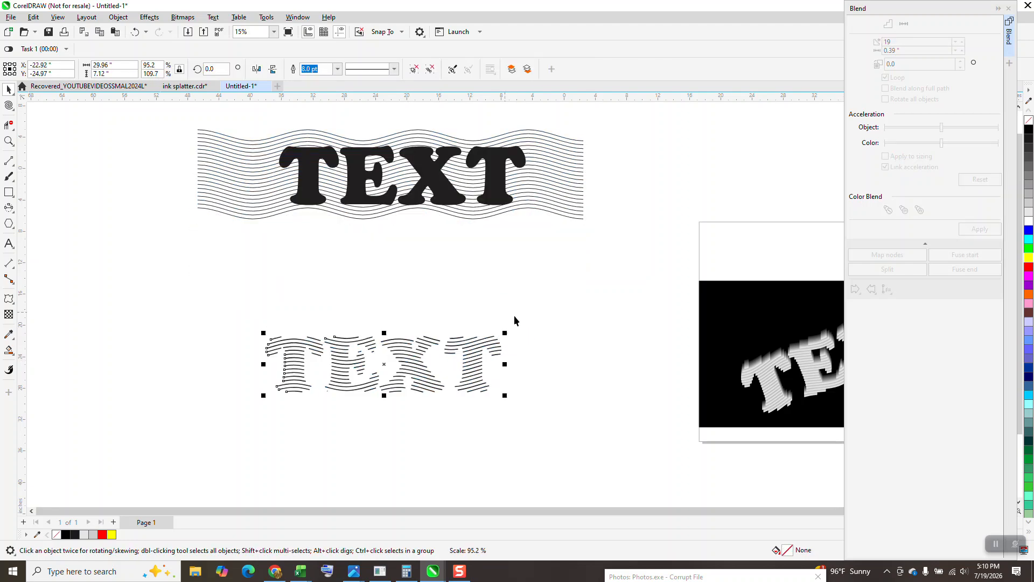
left_click(386, 364)
left_click_drag(505, 333, 488, 285)
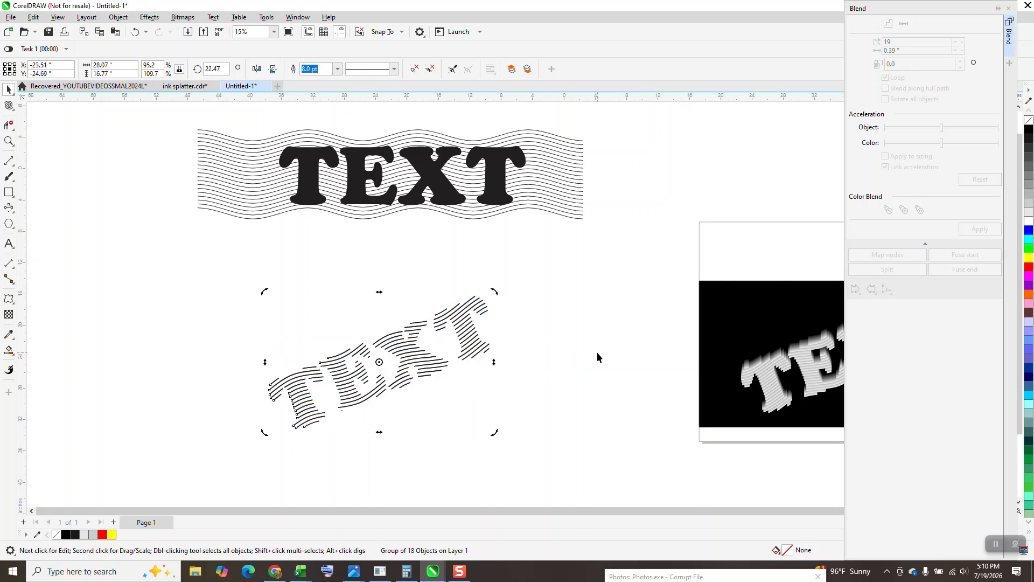
Place a copy of the rotated text-shaped lines about 2.4 inches below the first and give it a light grey outline.
left_click(455, 369)
left_click_drag(437, 364, 435, 382)
right_click(435, 382)
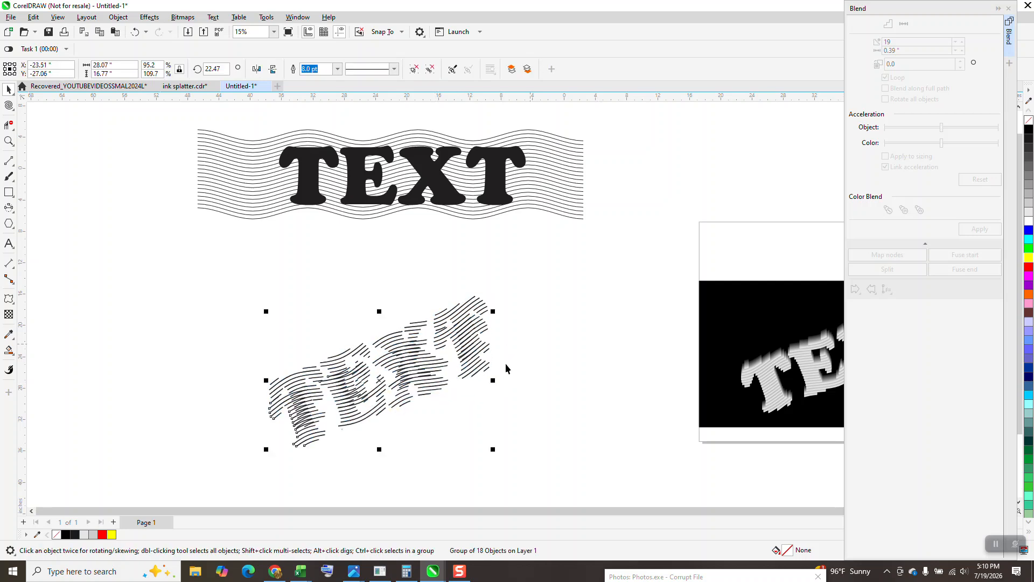
right_click(1029, 215)
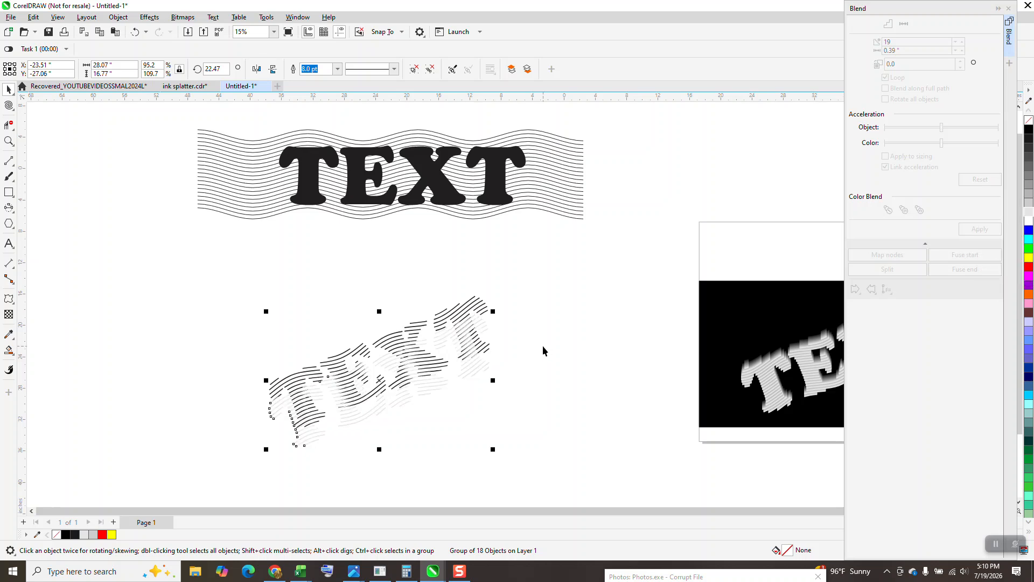
Try blending the black and light grey line groups in 19 steps and place the sample's black rectangle behind them.
left_click_drag(209, 279, 478, 454)
left_click_drag(576, 460, 583, 466)
left_click(976, 231)
left_click_drag(774, 322, 313, 338)
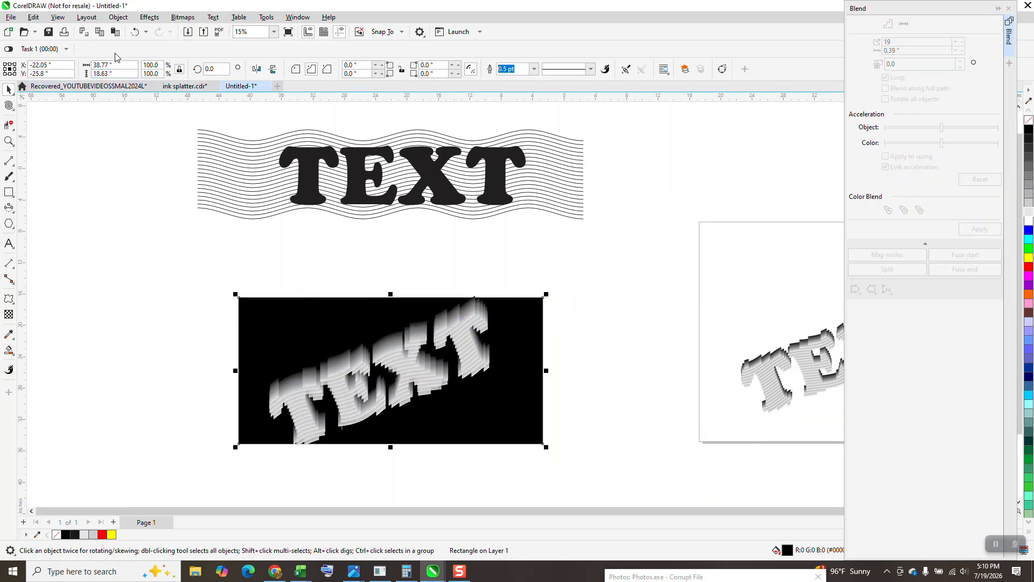
Undo the black rectangle's move and the black-to-grey blend, and clear the selection.
left_click(135, 32)
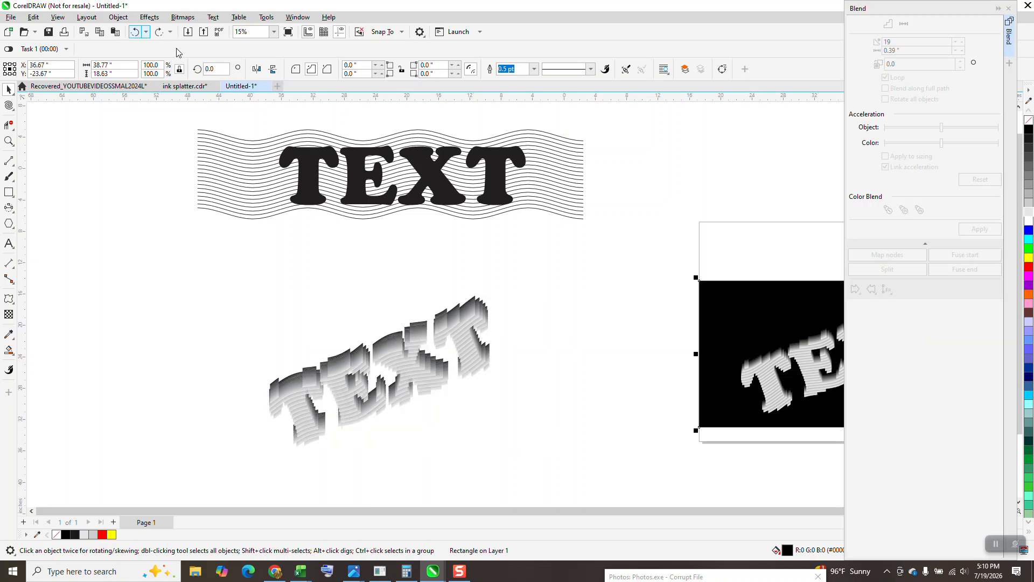
left_click(135, 32)
left_click(532, 370)
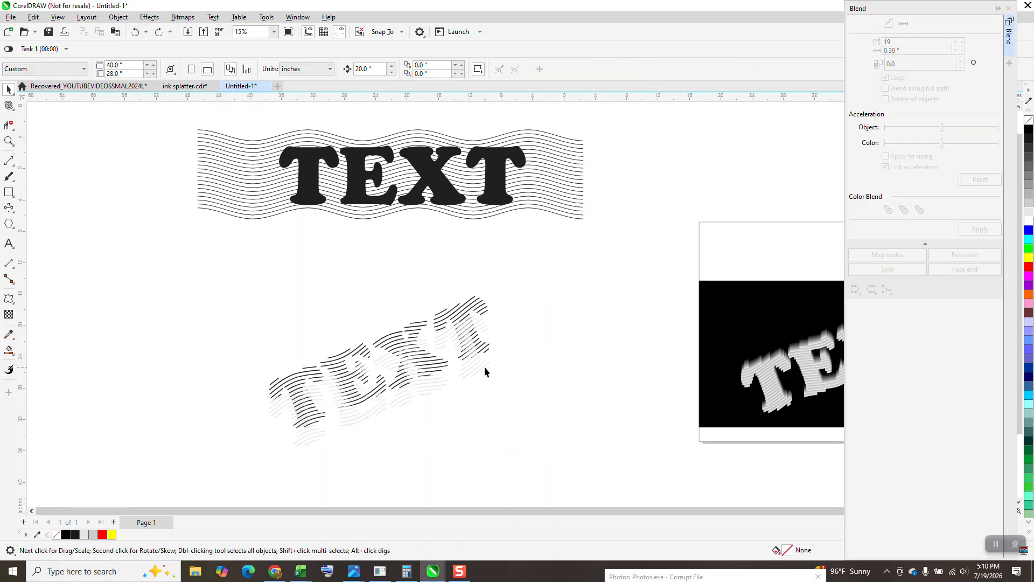
Recolor the outlines of the two text-shaped line groups, yellow for the lower copy and red for the upper one.
left_click(485, 371)
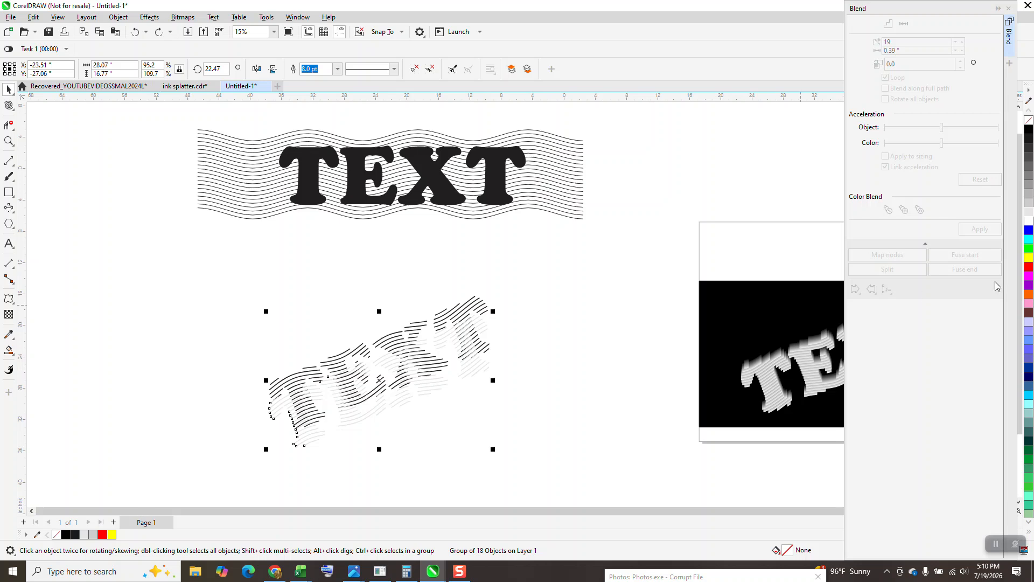
right_click(1029, 258)
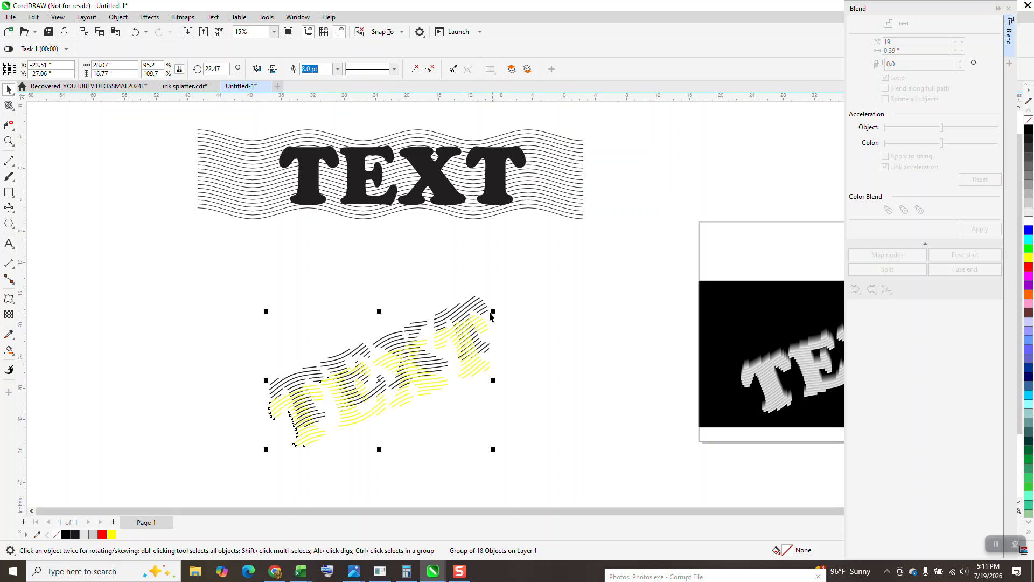
left_click(719, 231)
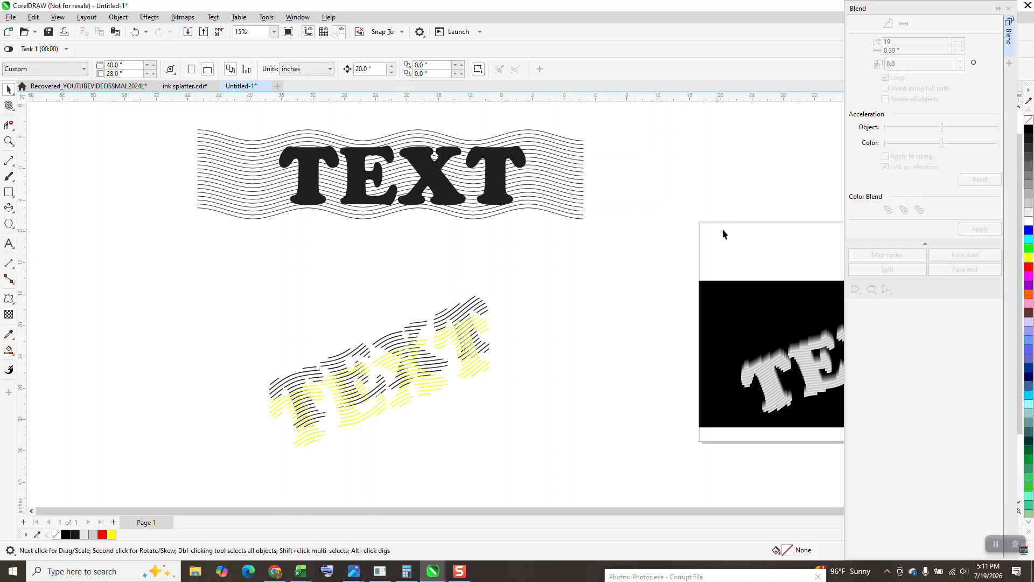
left_click(479, 305)
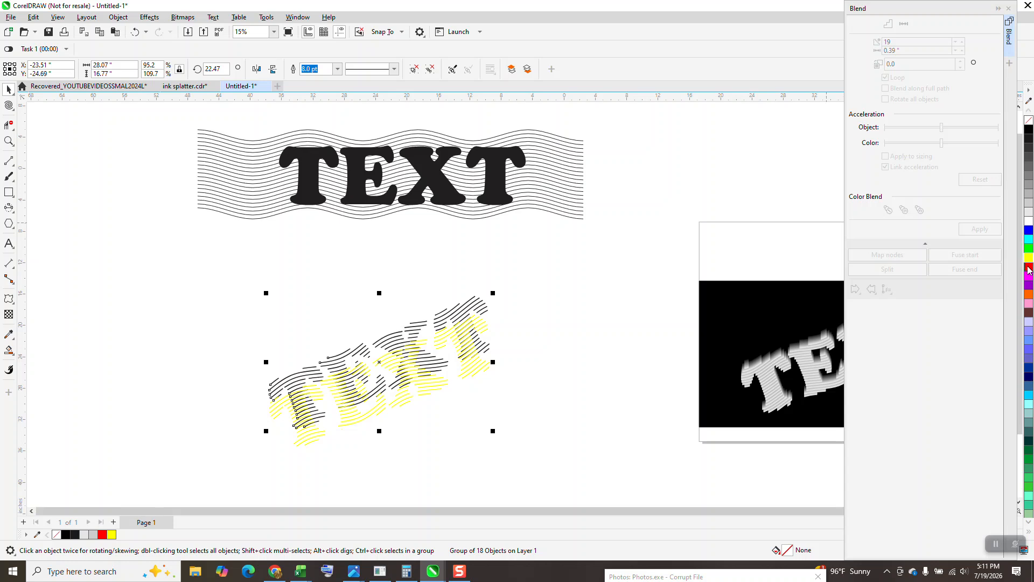
Blend the red and yellow text-shaped line groups in 19 steps.
left_click_drag(238, 261, 564, 470)
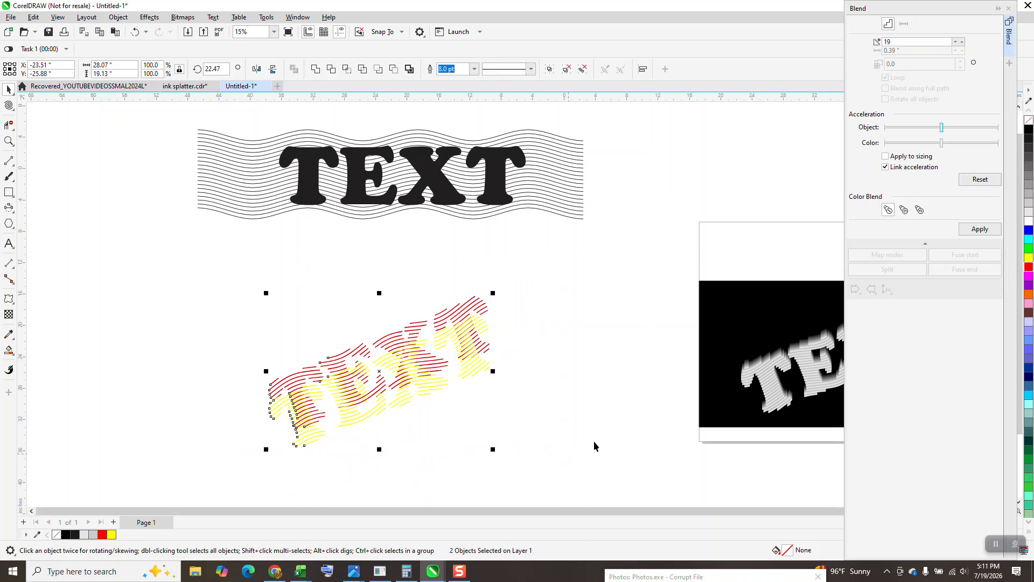
left_click(980, 229)
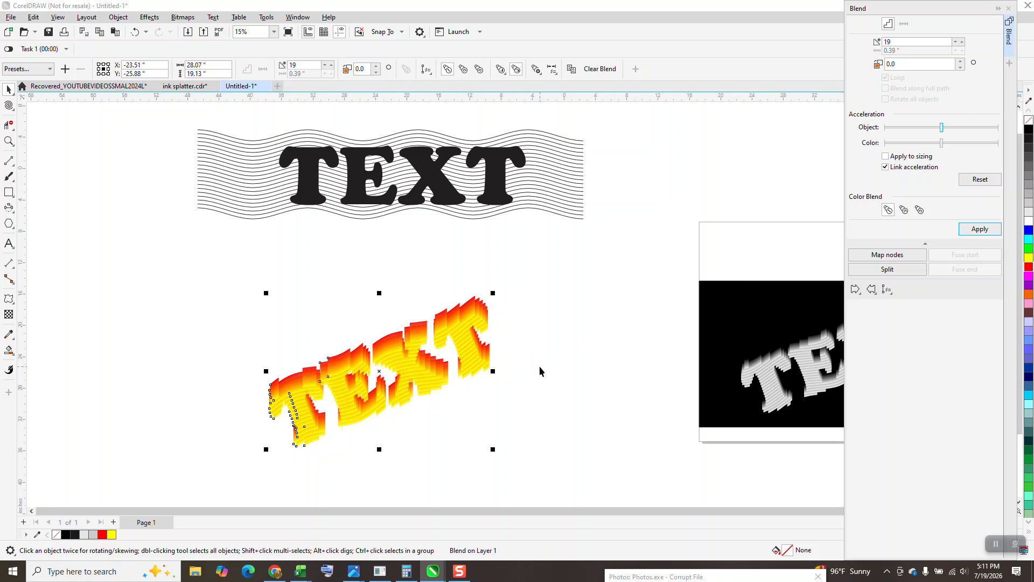
left_click(539, 367)
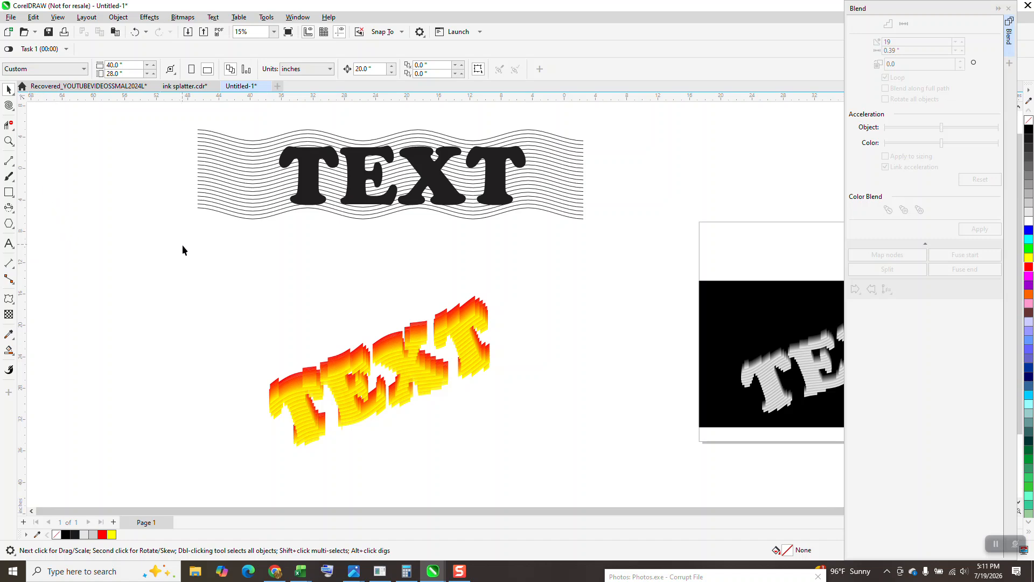
Draw a rectangle about 48.35 by 21.76 inches over the red-and-yellow blended text and fill it with red.
scroll(180, 241, "down", 1)
left_click(9, 141)
left_click_drag(587, 259, 850, 399)
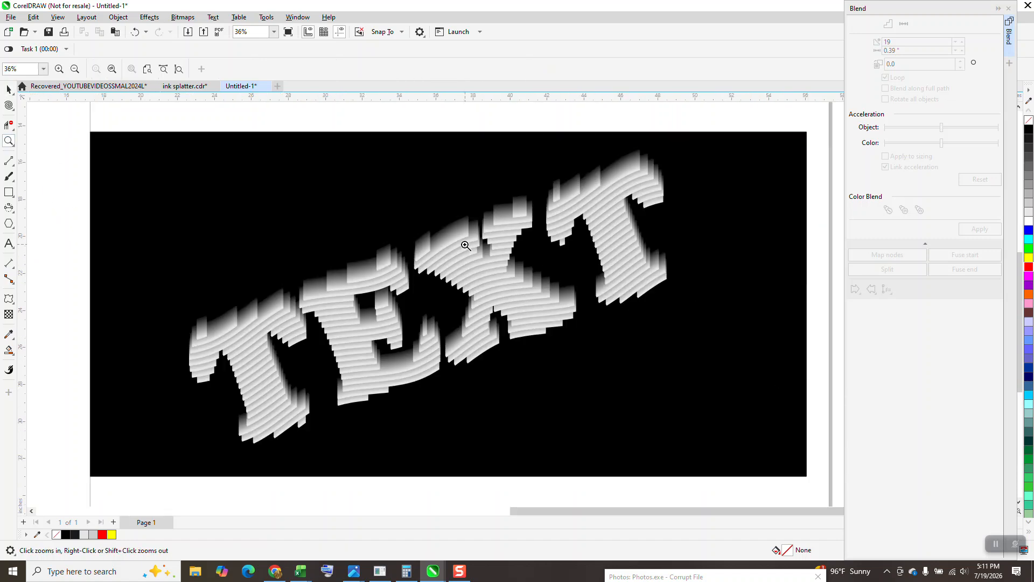
scroll(700, 305, "down", 4)
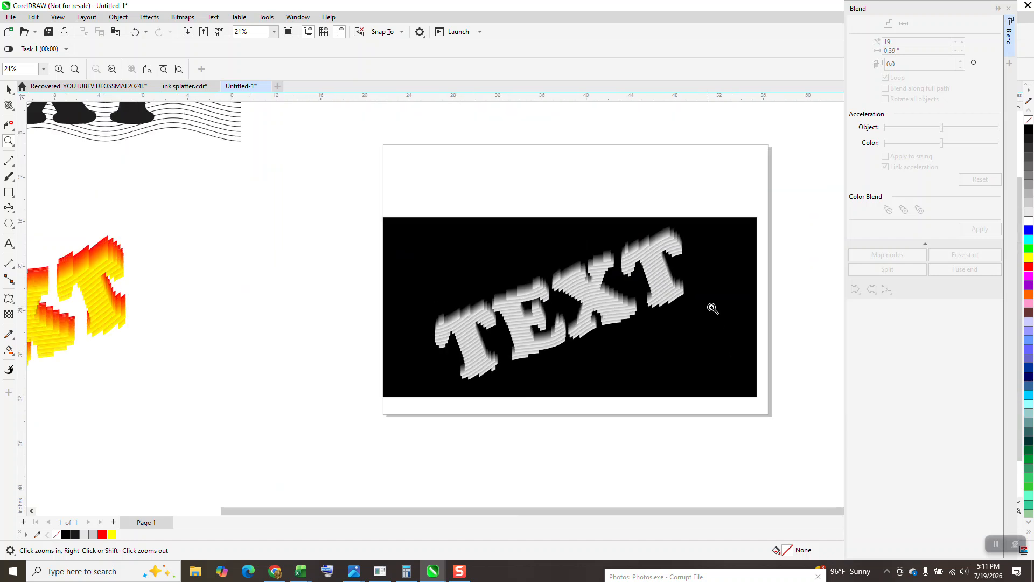
left_click(8, 192)
left_click_drag(222, 253, 464, 363)
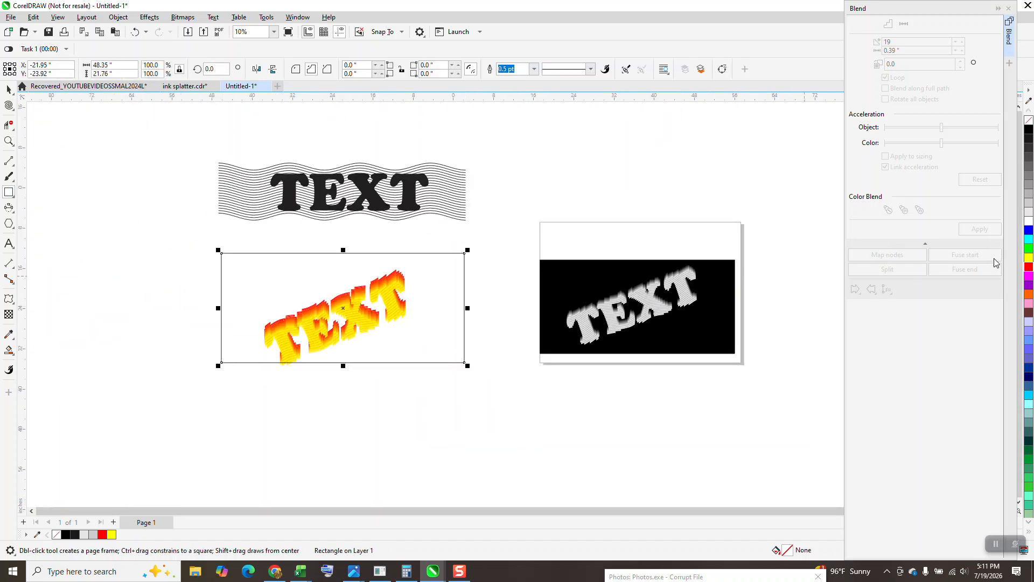
left_click(1029, 266)
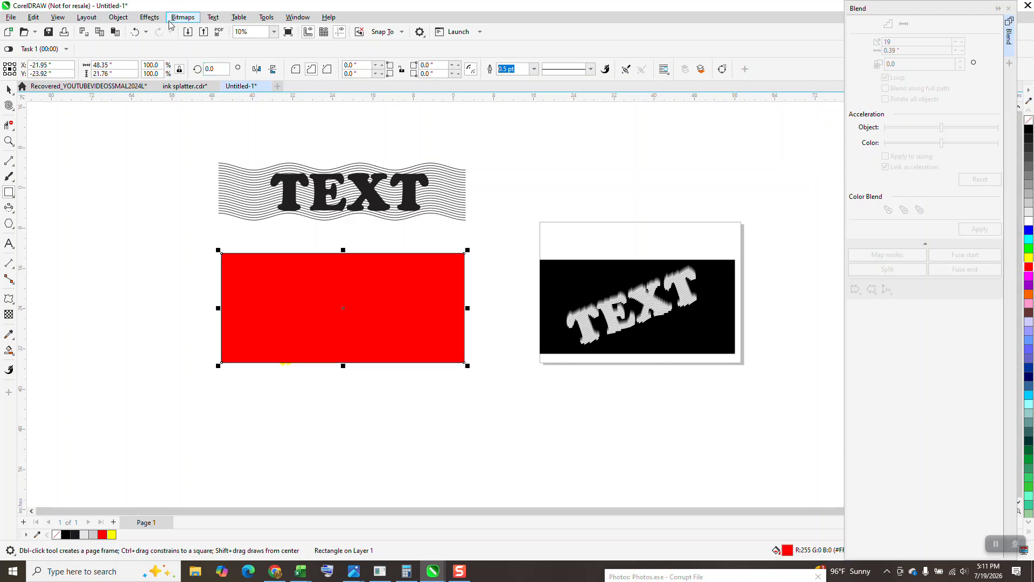
Order the red rectangle to the back of the page, behind the blended text.
left_click(118, 17)
mouse_move(154, 191)
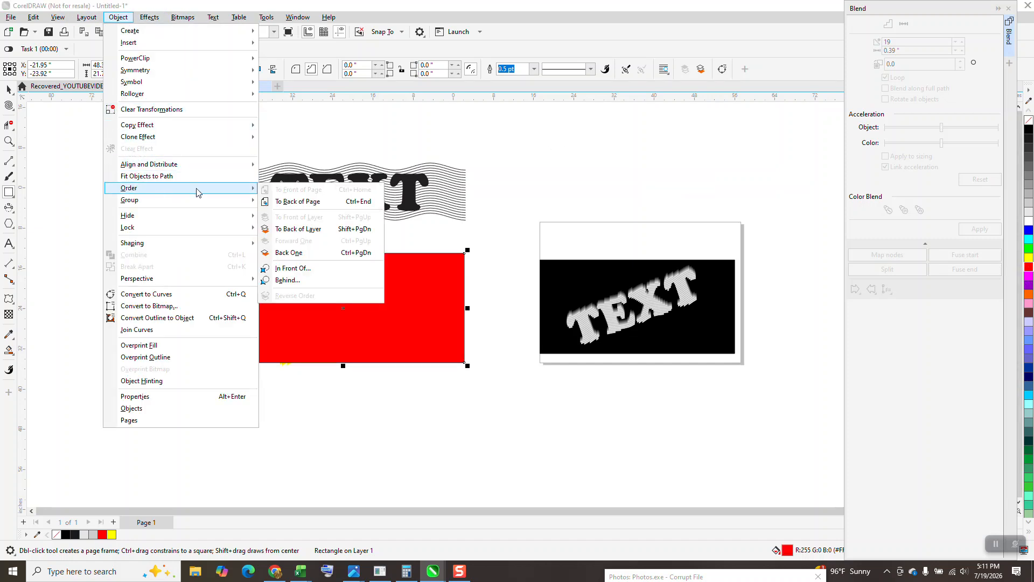
left_click(297, 201)
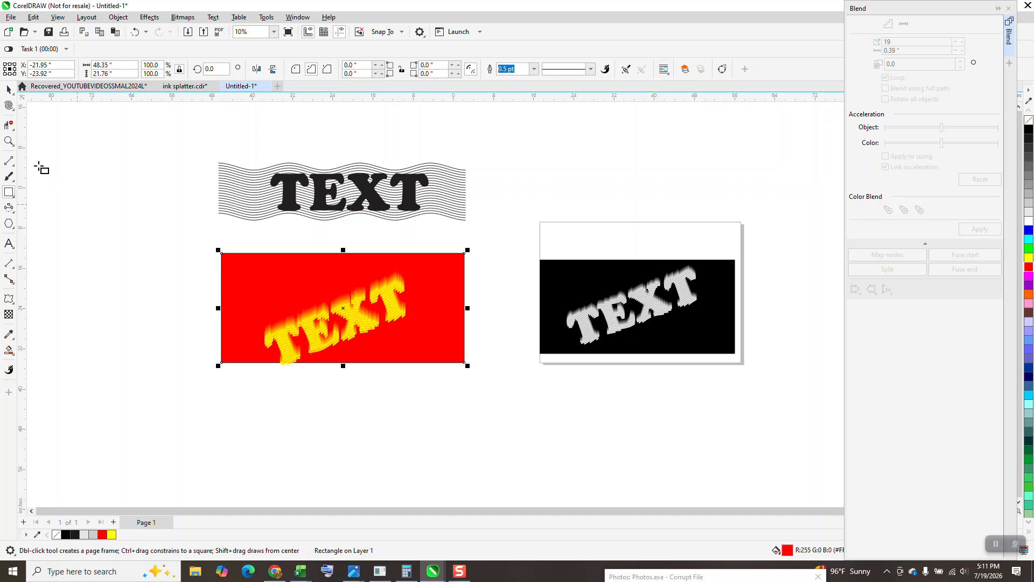
Examine the blended line detail up close on the red background version and on the black background sample.
left_click(9, 141)
left_click_drag(186, 232, 469, 366)
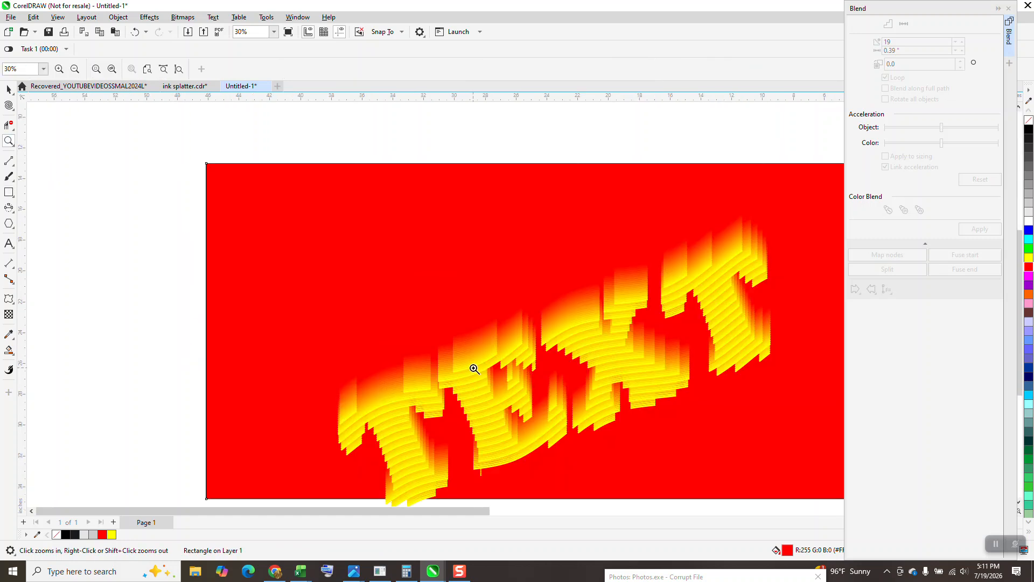
scroll(439, 315, "down", 7)
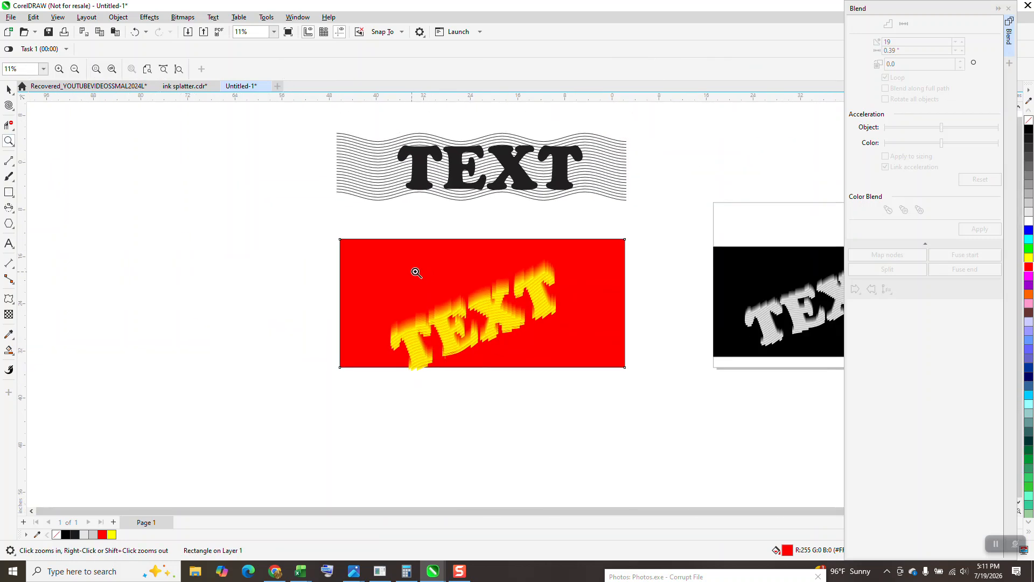
left_click_drag(517, 275, 586, 324)
scroll(480, 296, "down", 3)
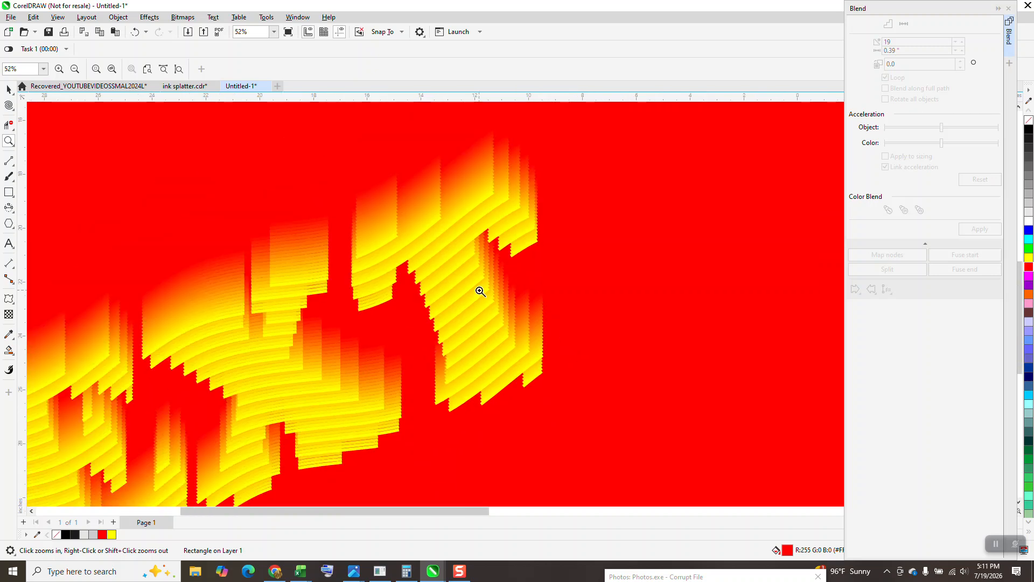
scroll(476, 284, "down", 5)
mouse_move(665, 253)
left_mouse_down()
mouse_move(780, 351)
mouse_move(832, 359)
left_mouse_up()
left_click_drag(564, 217, 601, 259)
scroll(601, 259, "down", 6)
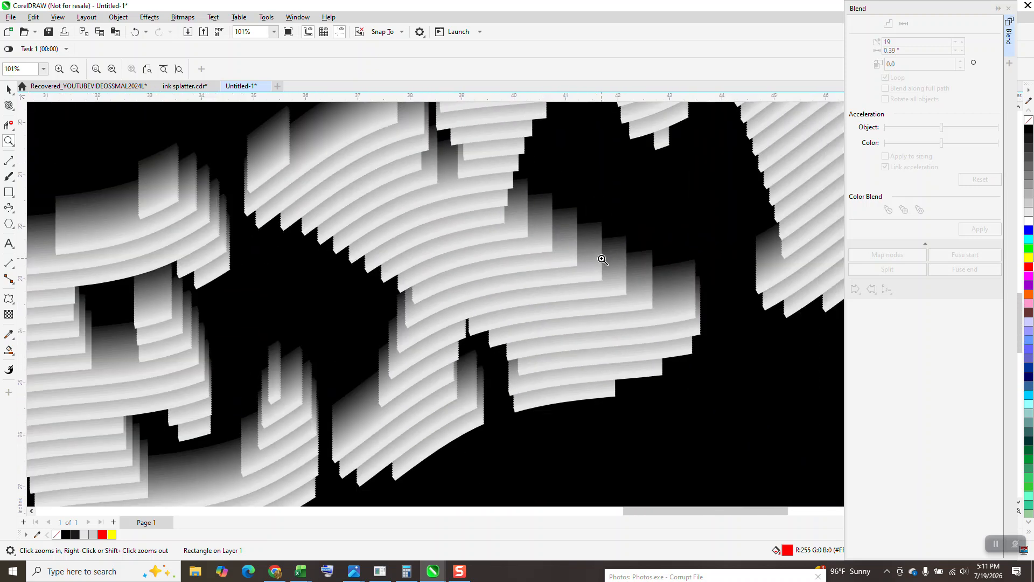
scroll(602, 259, "down", 3)
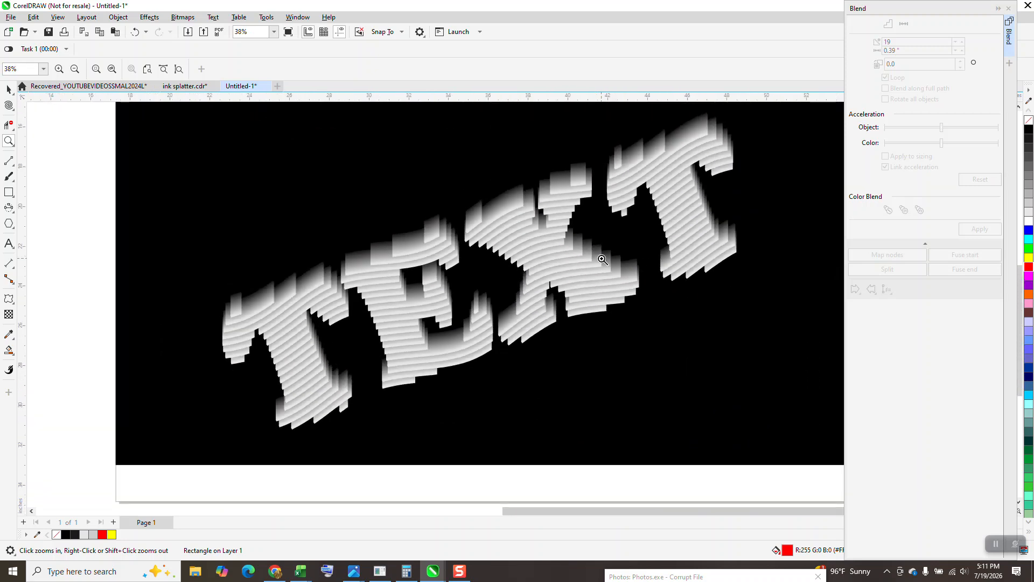
scroll(602, 260, "down", 1)
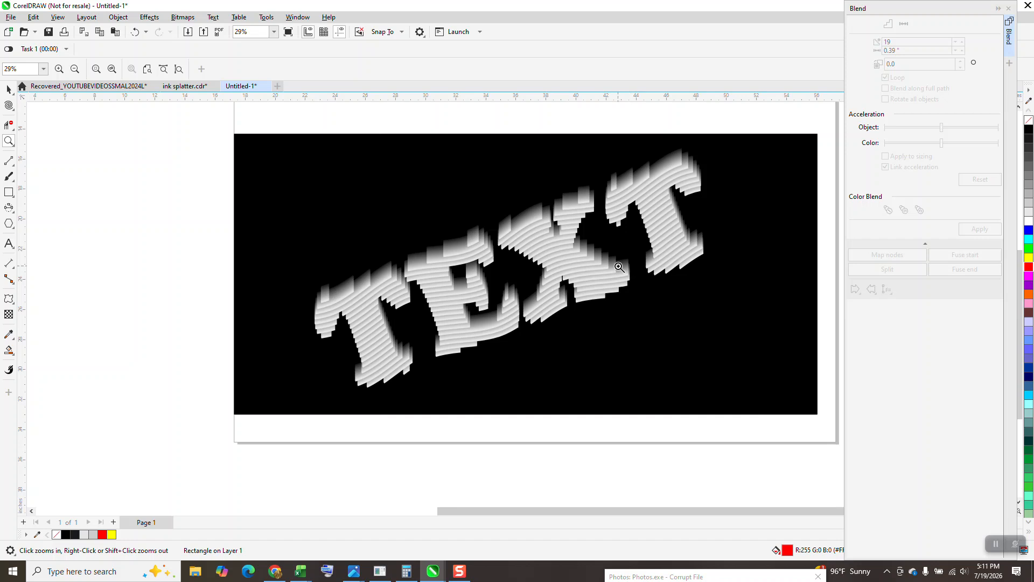